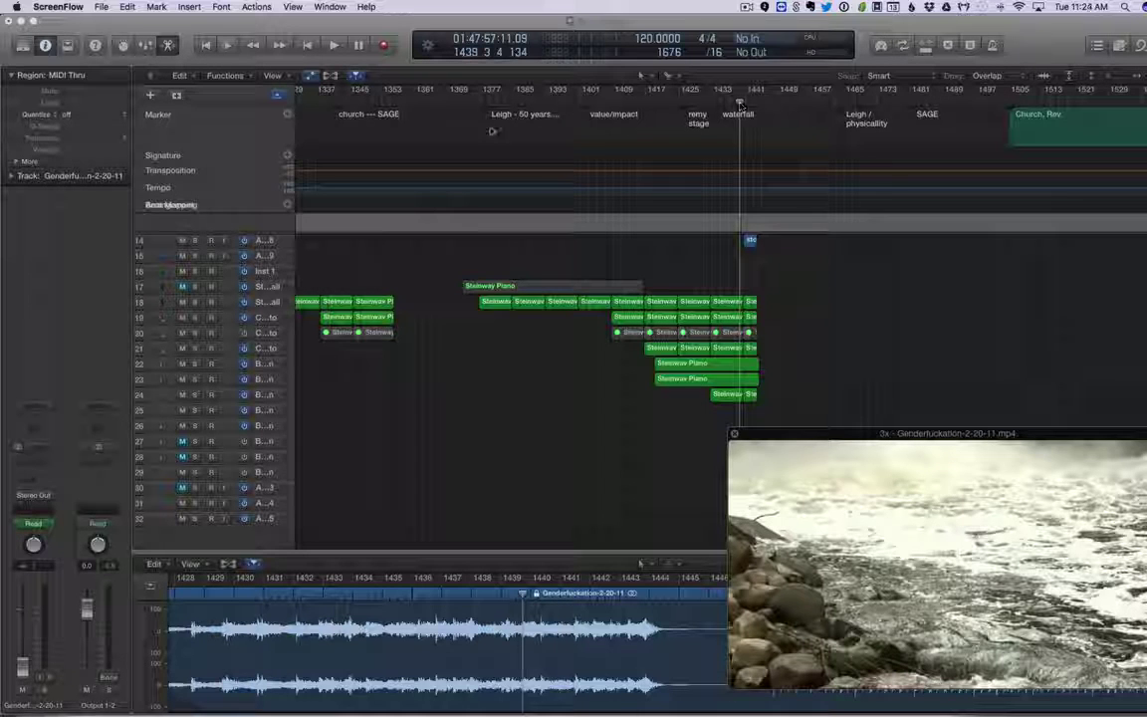
- Switch to Logic Pro X with the playhead at bar 1377 and solo track 18, selecting its Steinway Piano region there
{"action": "left_click", "coordinate": [481, 104]}
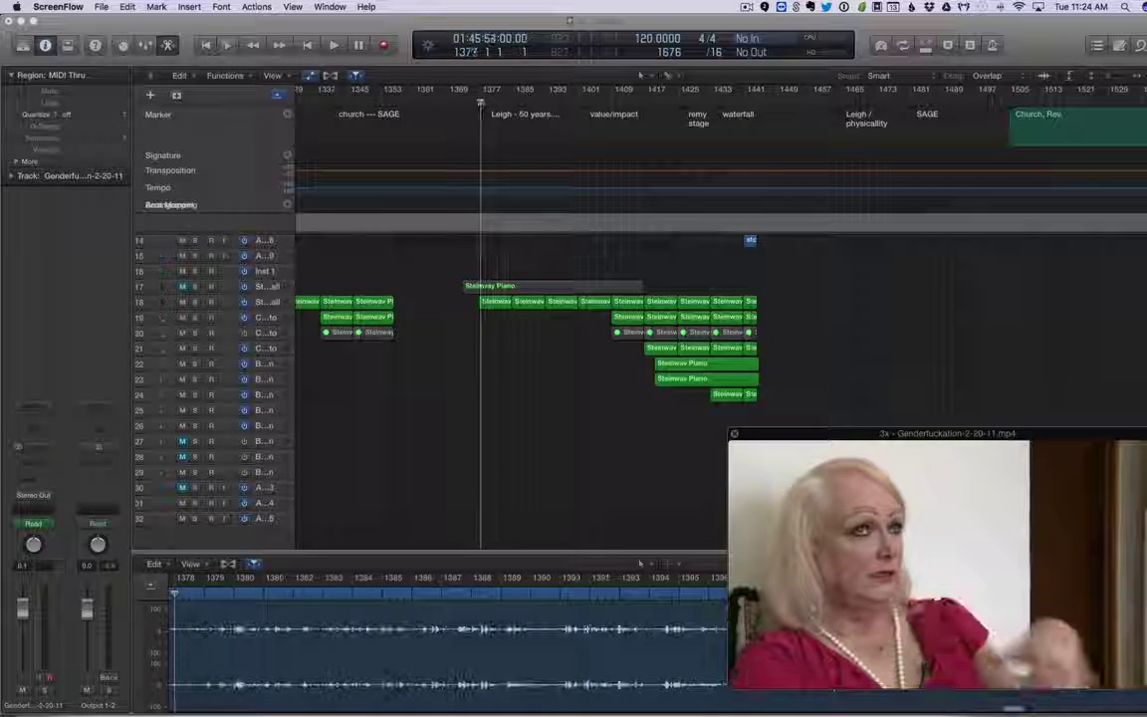
{"action": "key", "text": "super+Tab"}
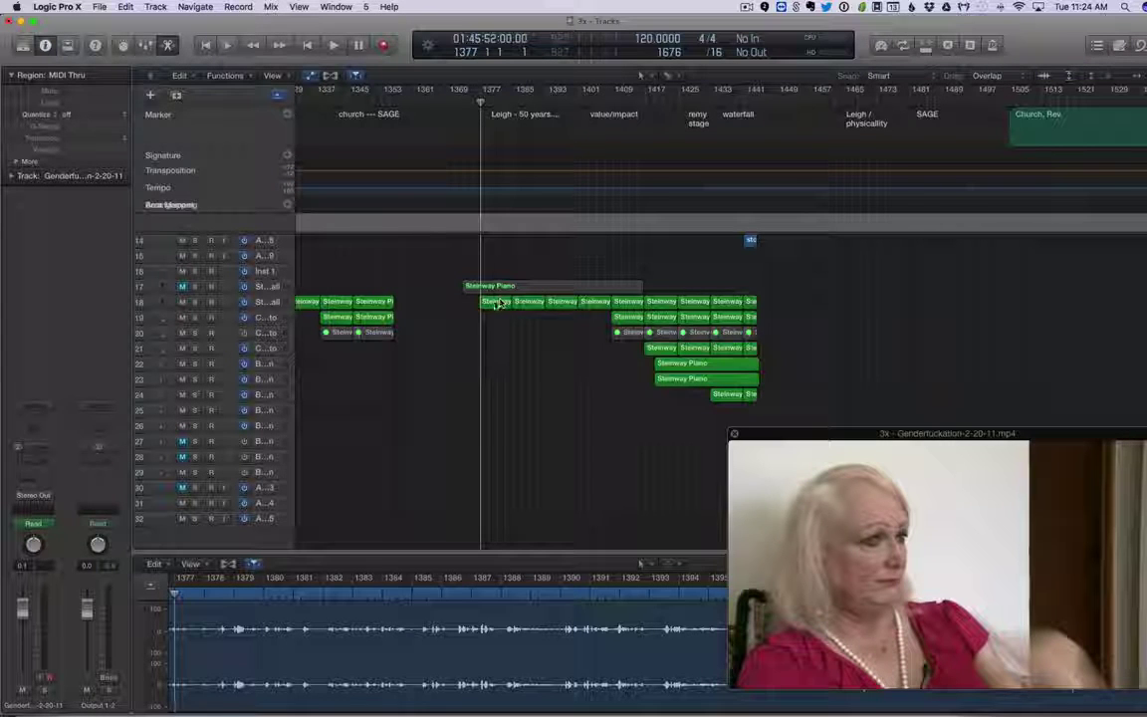
{"action": "left_click", "coordinate": [500, 304]}
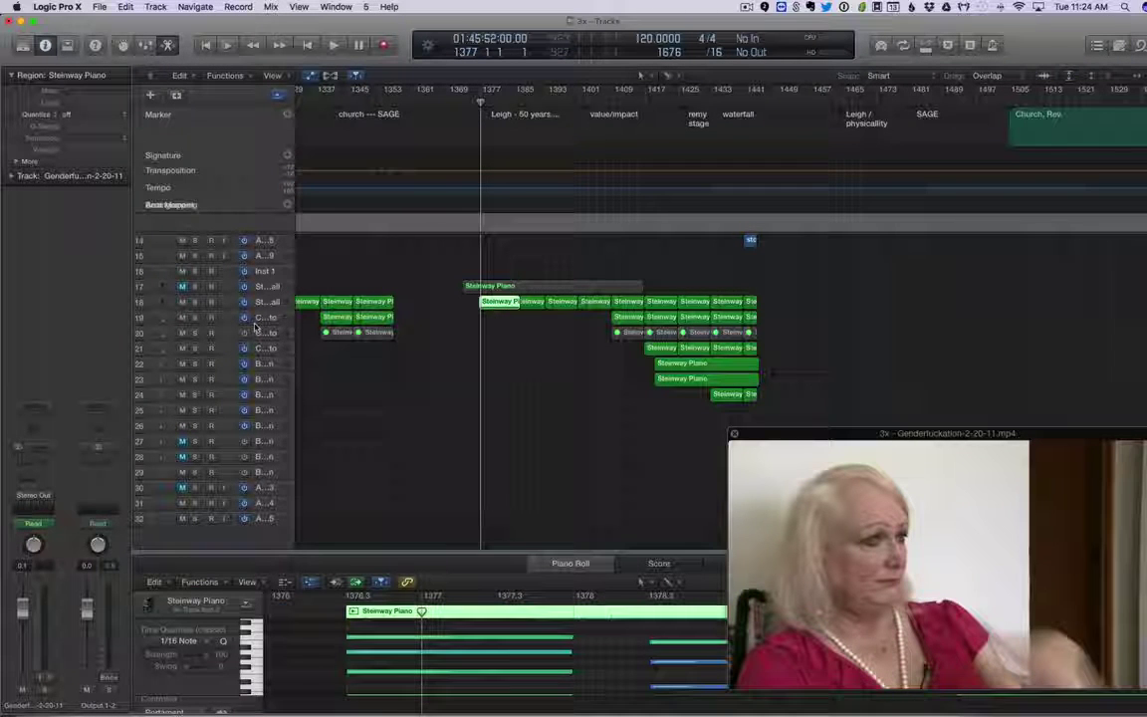
{"action": "left_click", "coordinate": [195, 302]}
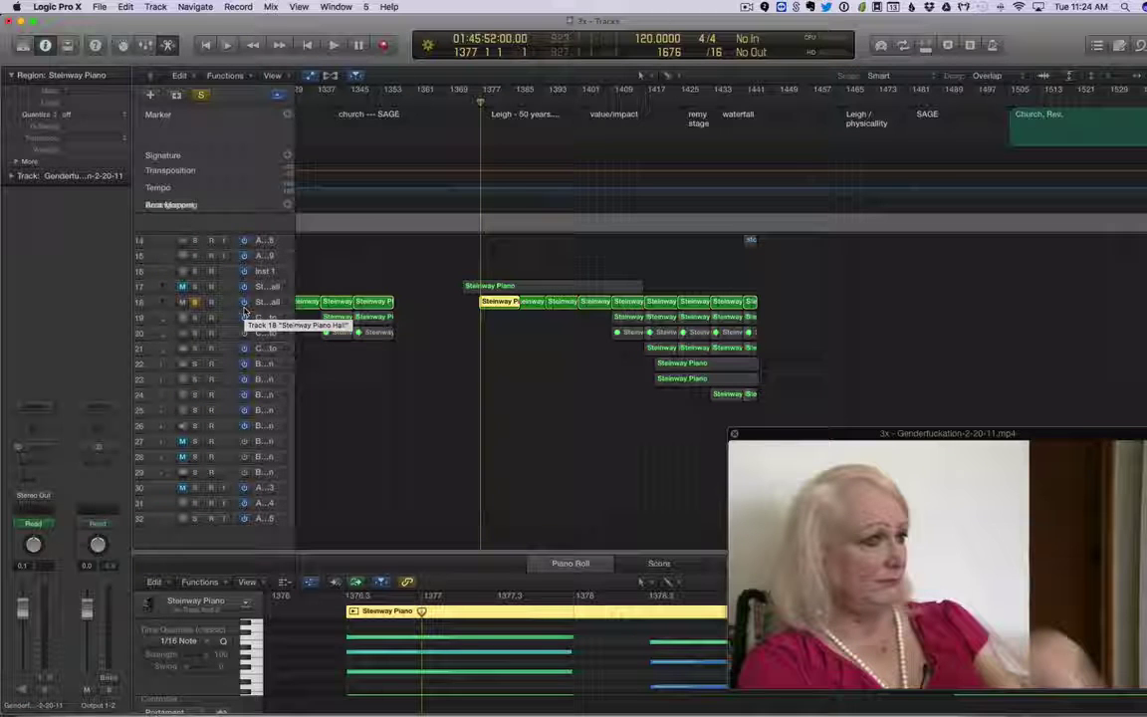
- Play the soloed Steinway Piano track against the interview video, starting from bar 1376
{"action": "key", "text": "space"}
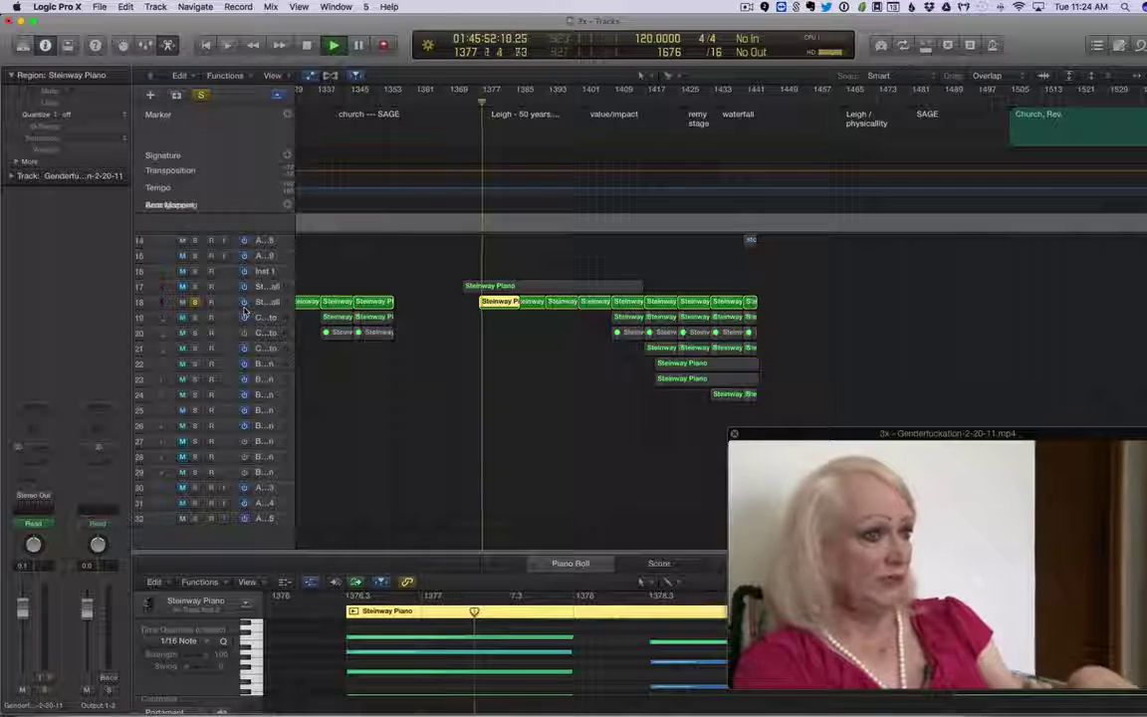
{"action": "key", "text": "space"}
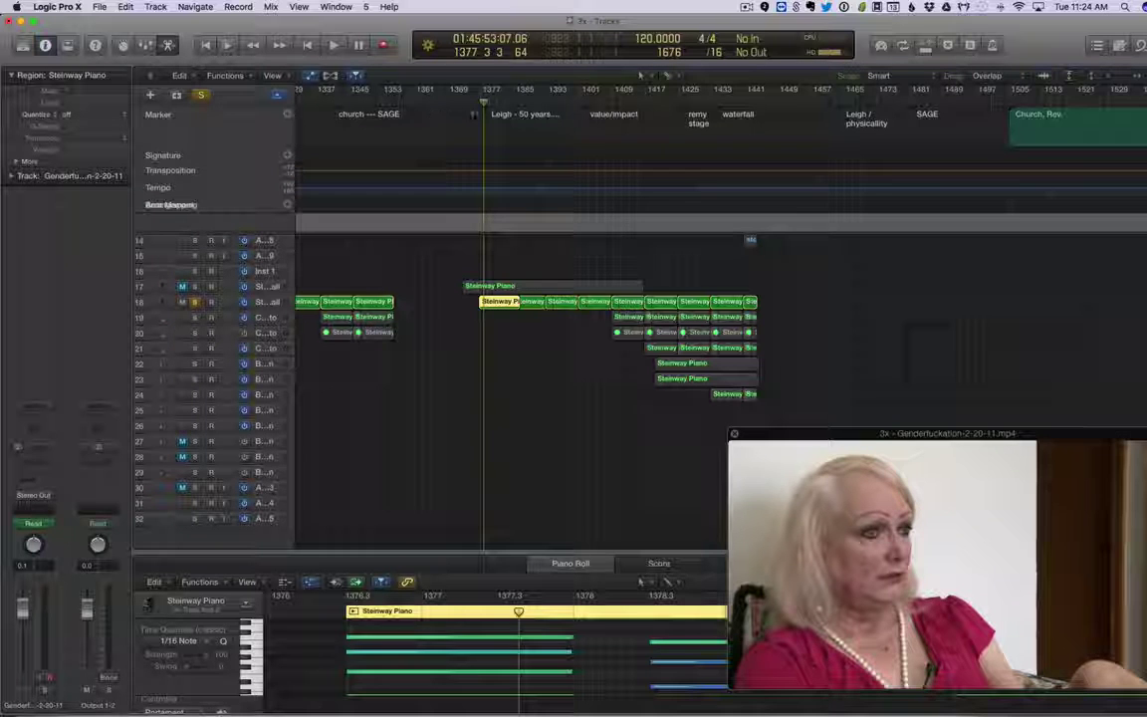
{"action": "key", "text": "comma"}
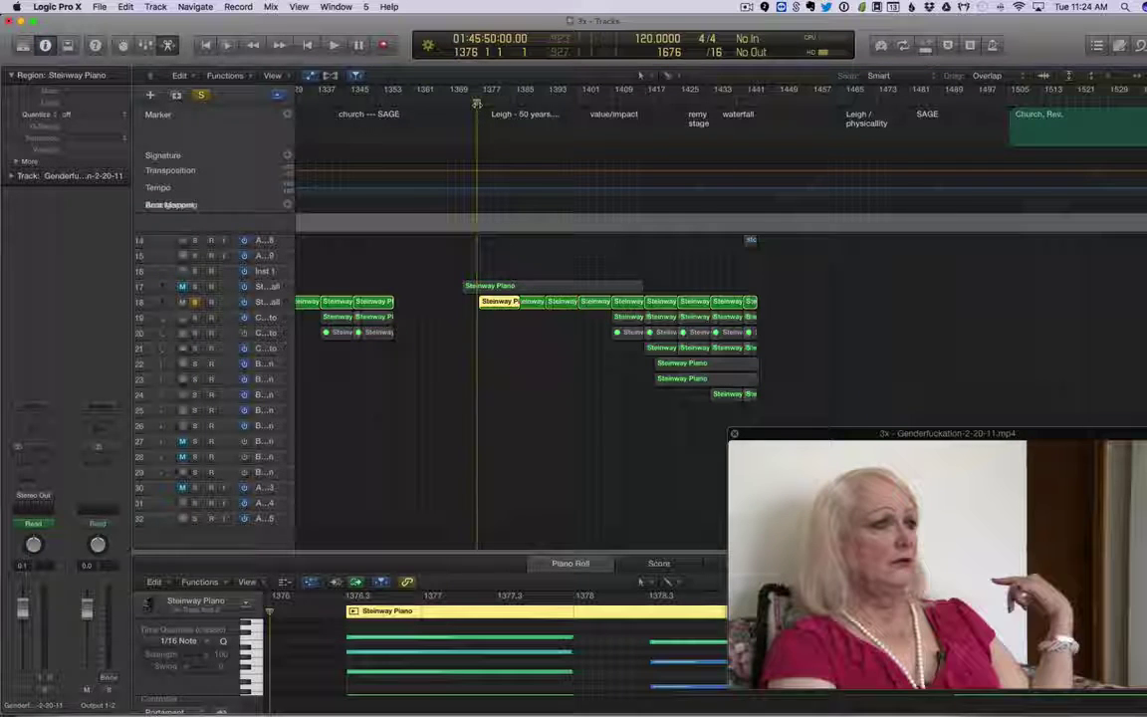
{"action": "key", "text": "space"}
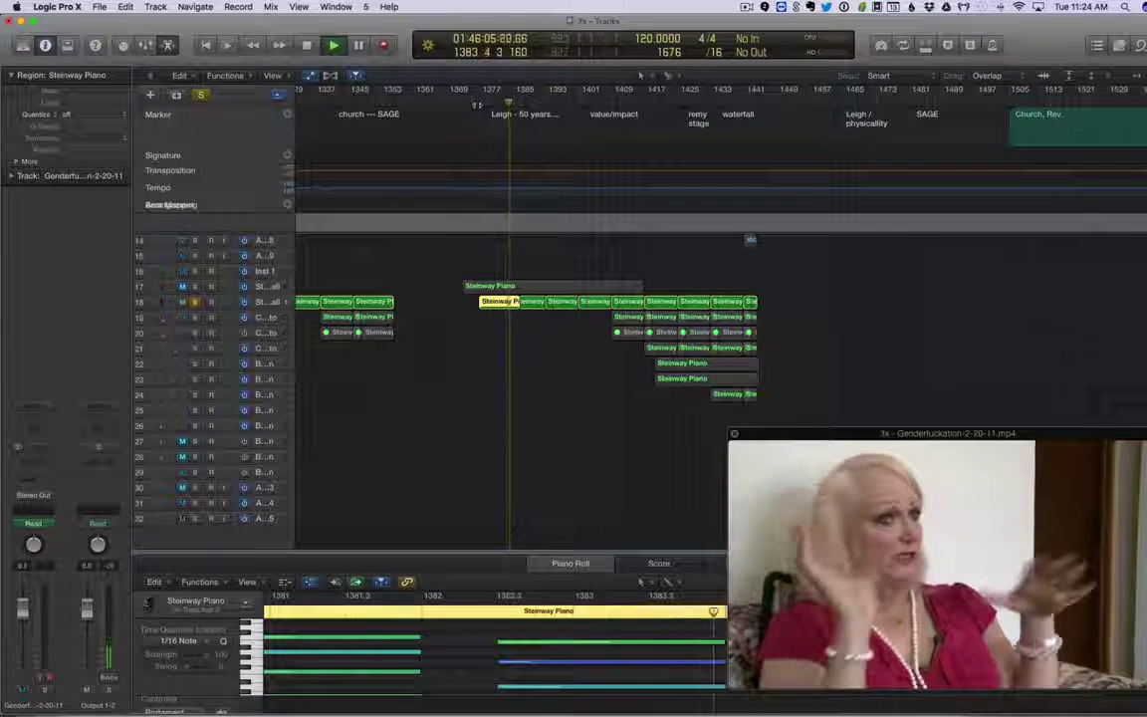
{"action": "key", "text": "space"}
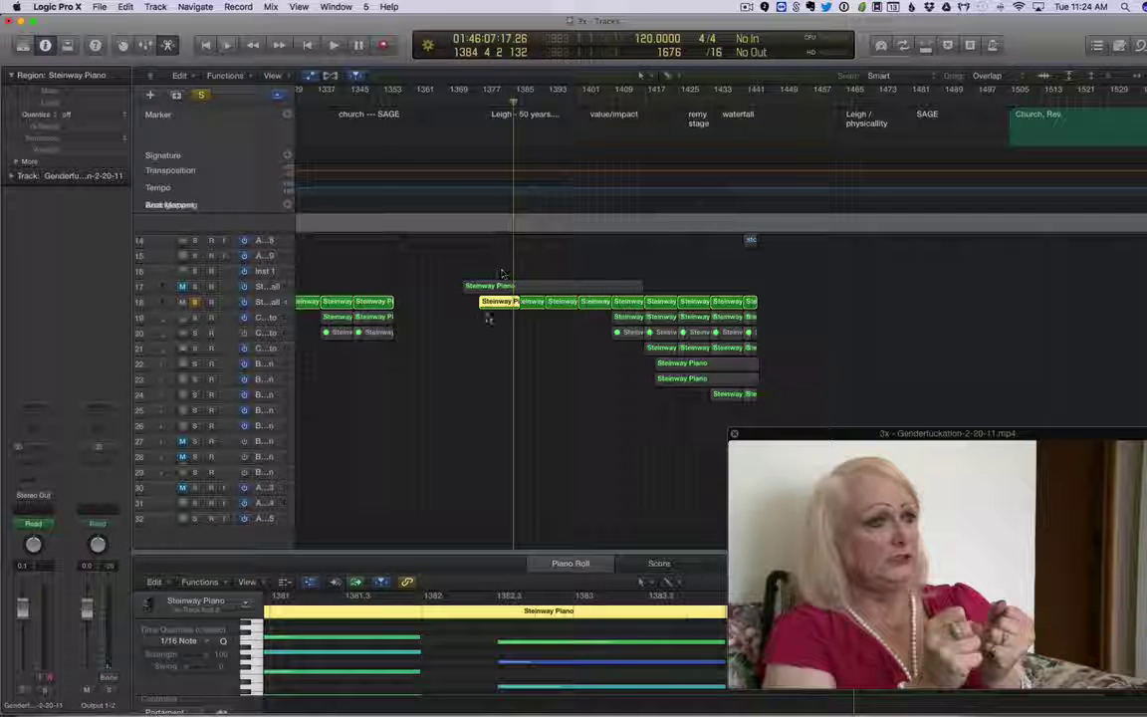
- Examine the markers and music regions along the whole timeline, back to the project's beginning and returning to the piano cue
{"action": "scroll", "coordinate": [499, 314], "scroll_direction": "left", "scroll_amount": 5}
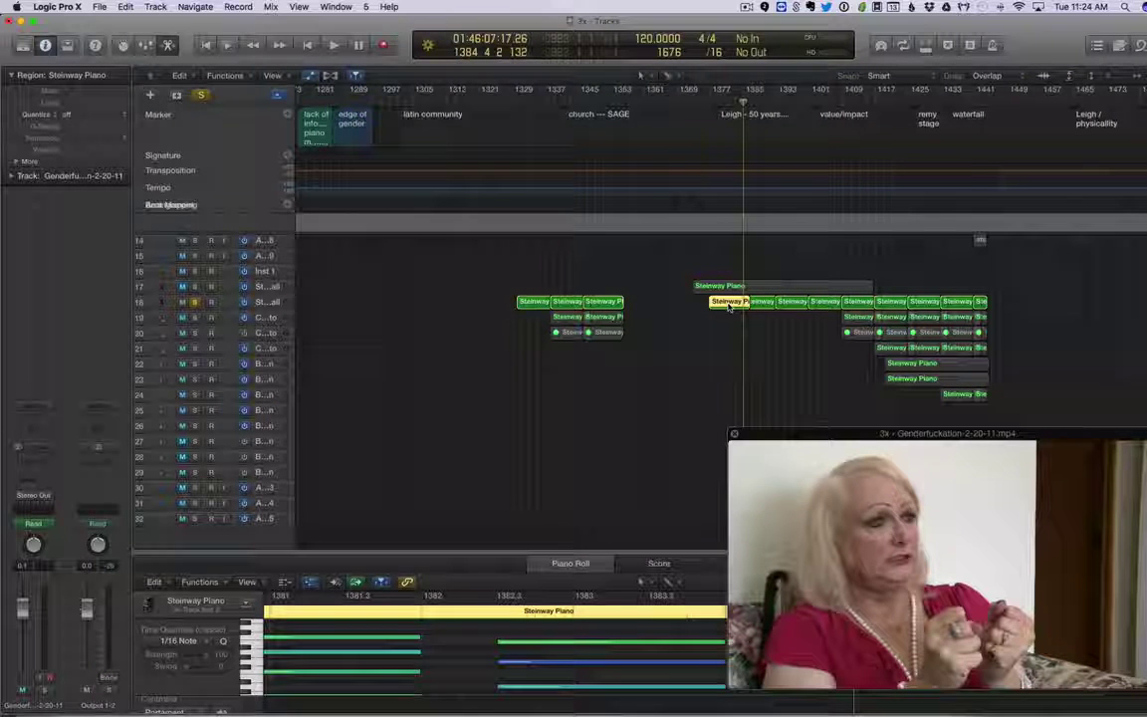
{"action": "scroll", "coordinate": [532, 308], "scroll_direction": "left", "scroll_amount": 5}
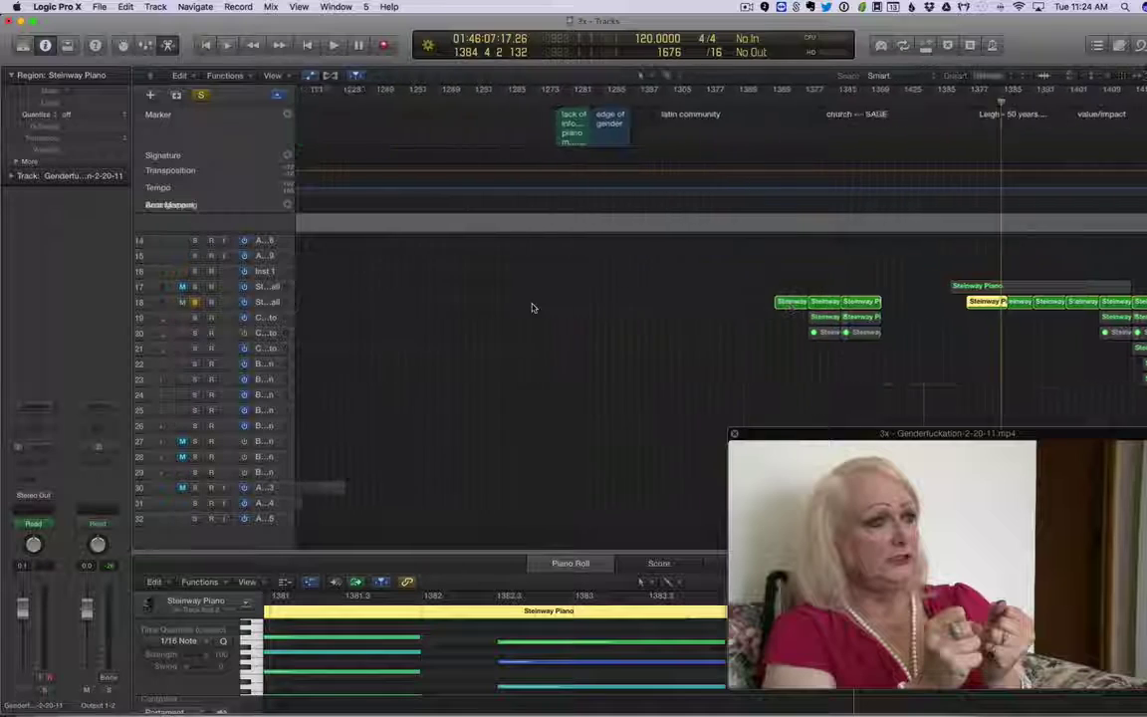
{"action": "scroll", "coordinate": [531, 307], "scroll_direction": "left", "scroll_amount": 20}
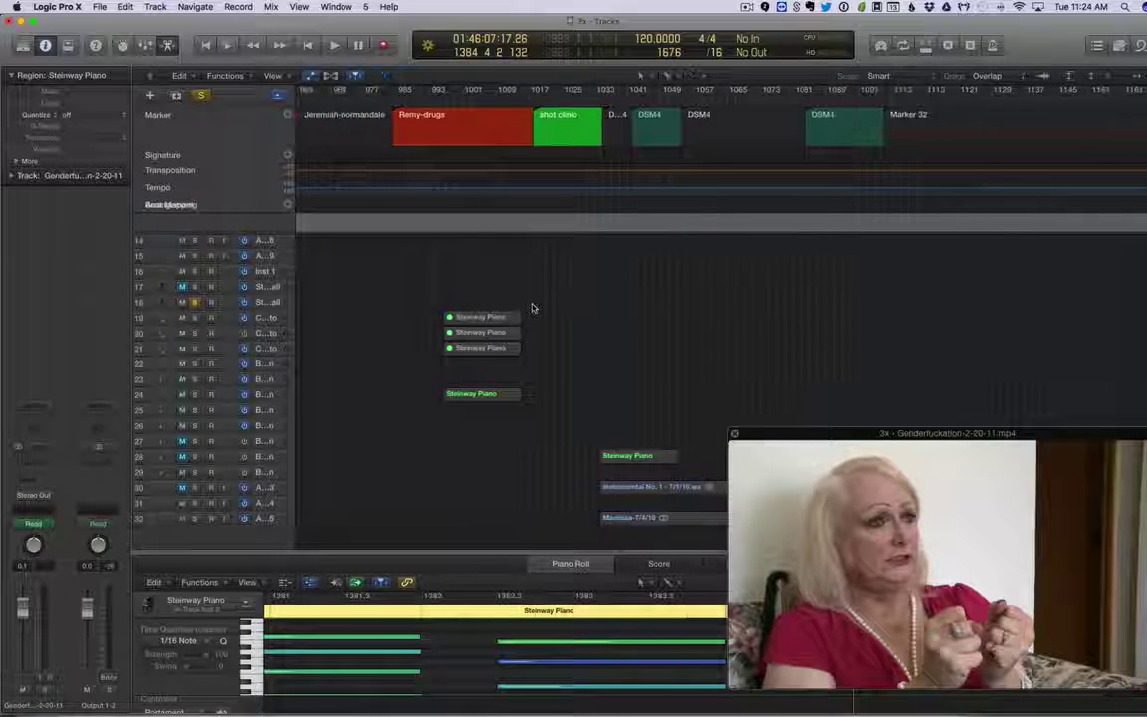
{"action": "scroll", "coordinate": [619, 462], "scroll_direction": "left", "scroll_amount": 3}
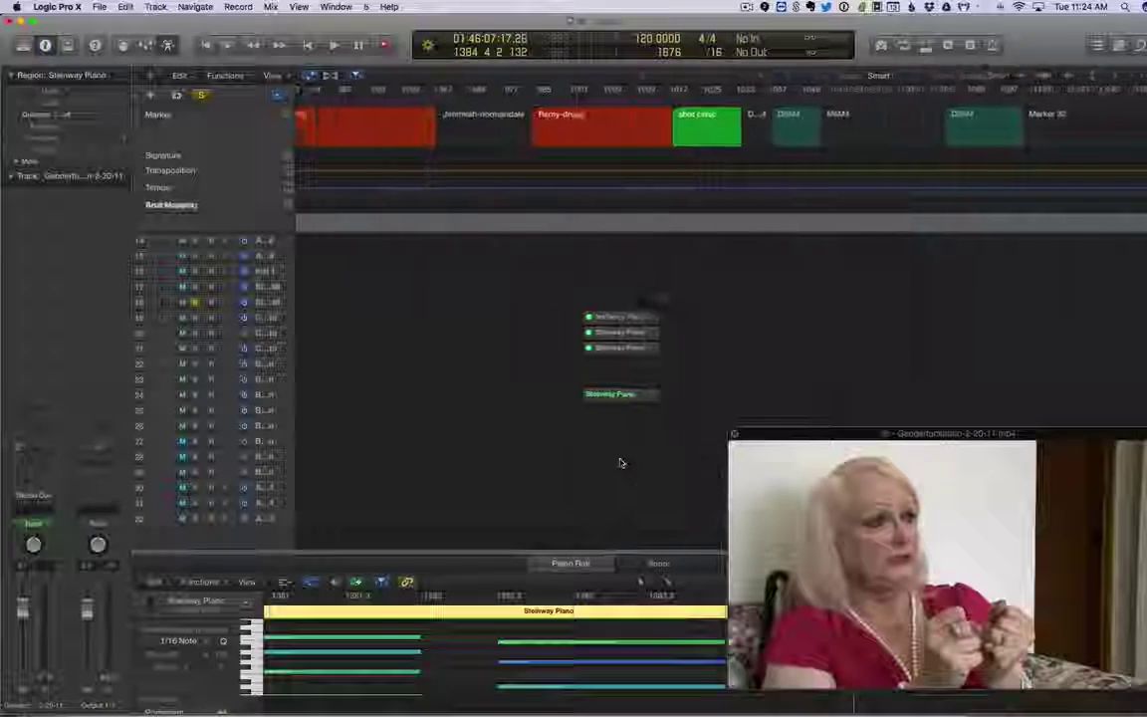
{"action": "scroll", "coordinate": [642, 337], "scroll_direction": "left", "scroll_amount": 8}
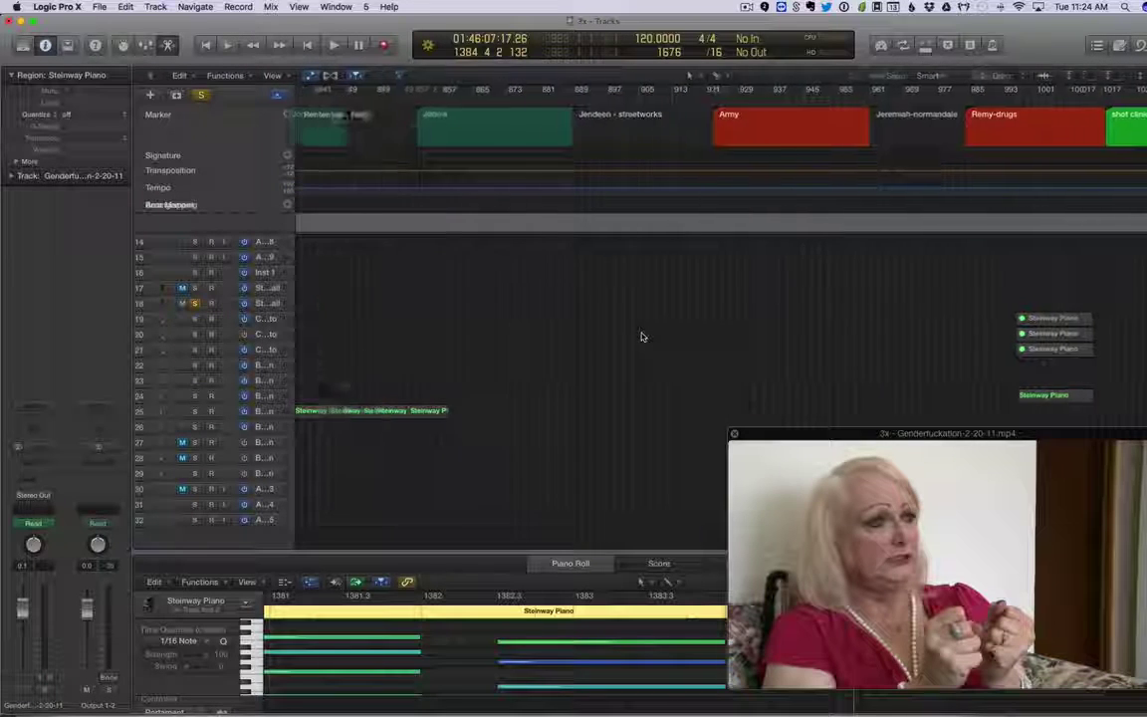
{"action": "scroll", "coordinate": [642, 337], "scroll_direction": "left", "scroll_amount": 7}
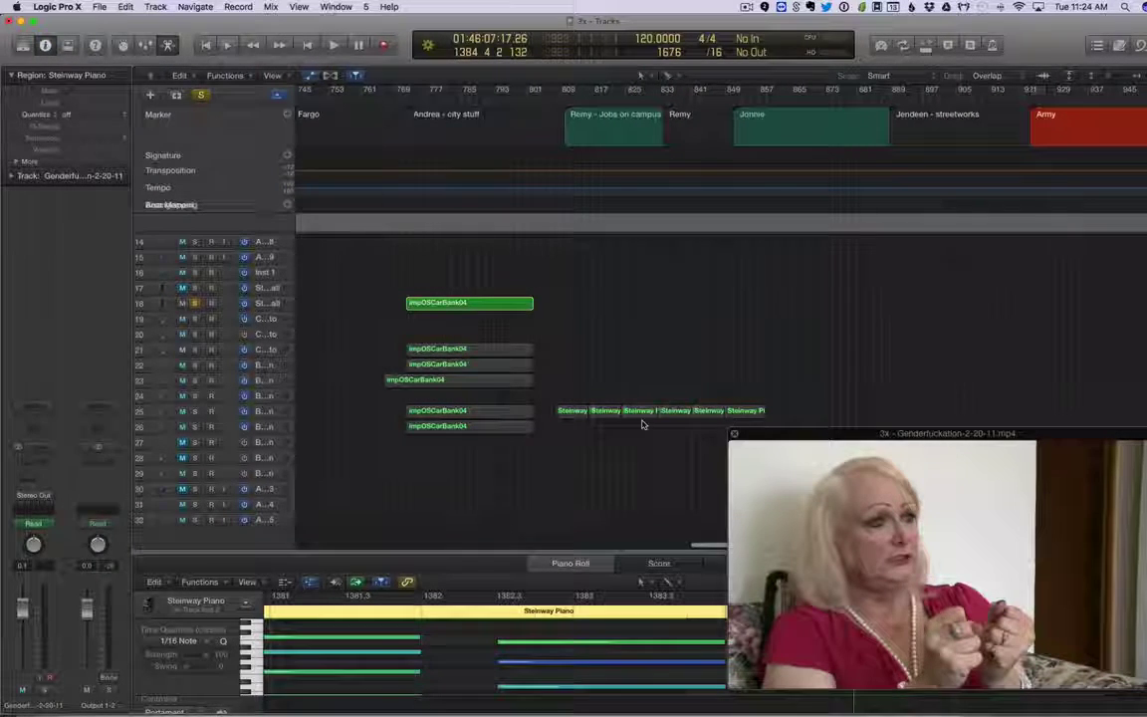
{"action": "scroll", "coordinate": [642, 425], "scroll_direction": "left", "scroll_amount": 15}
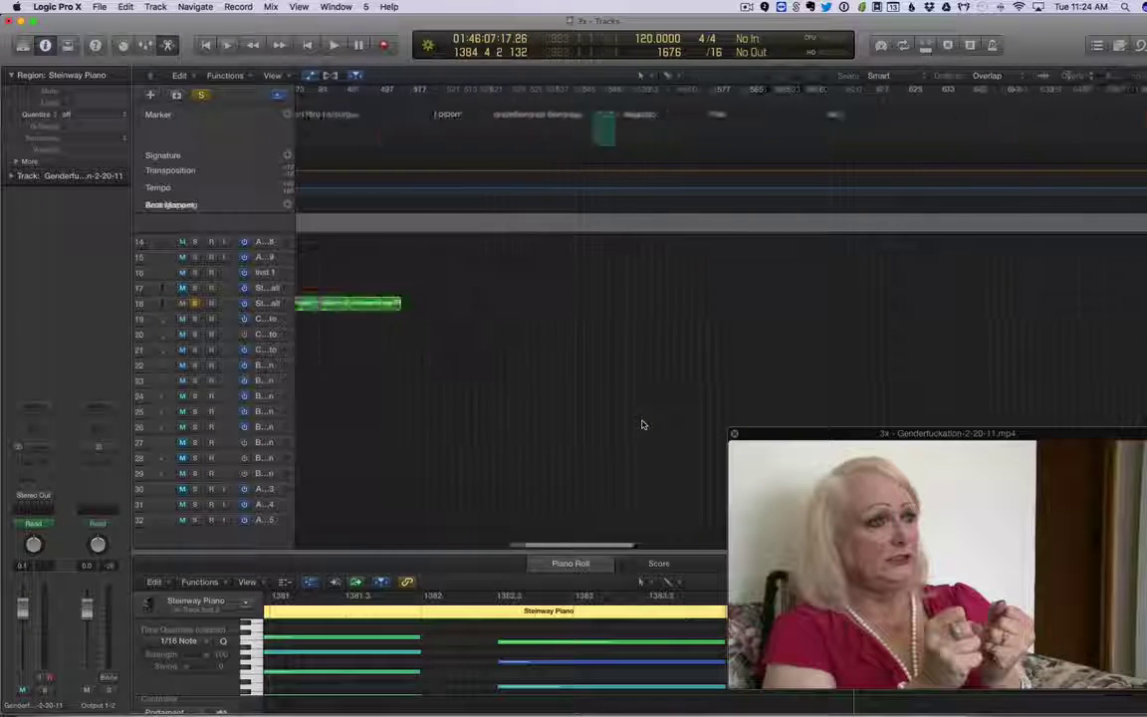
{"action": "scroll", "coordinate": [643, 425], "scroll_direction": "left", "scroll_amount": 10}
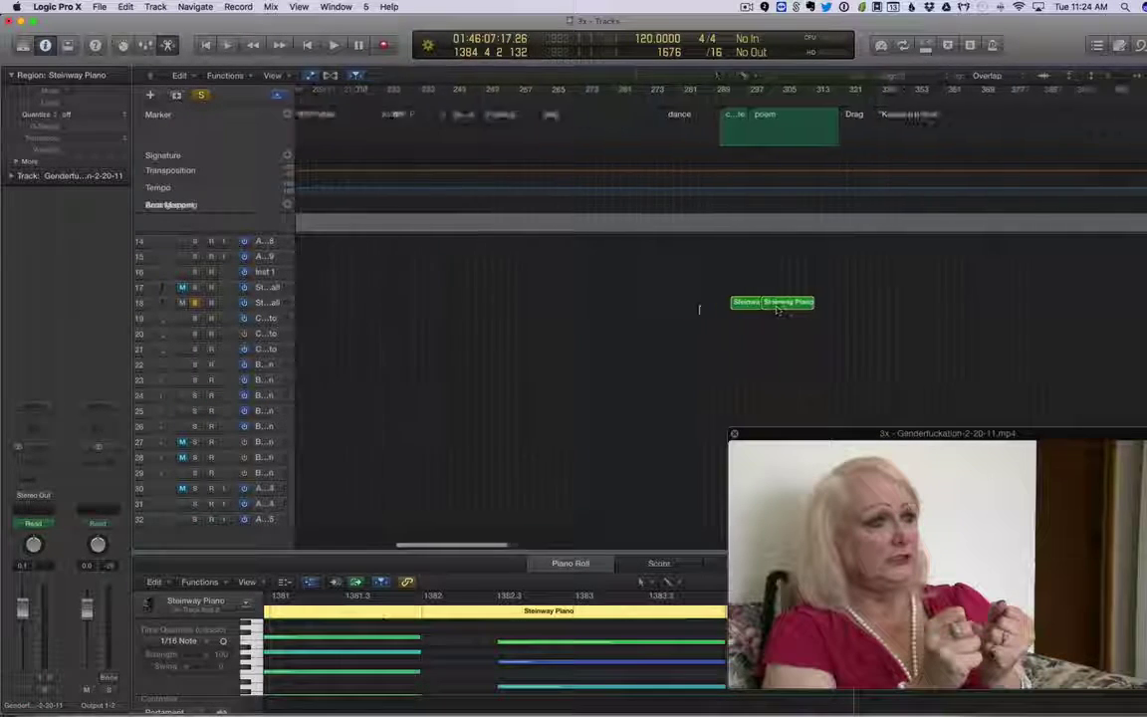
{"action": "scroll", "coordinate": [699, 310], "scroll_direction": "left", "scroll_amount": 12}
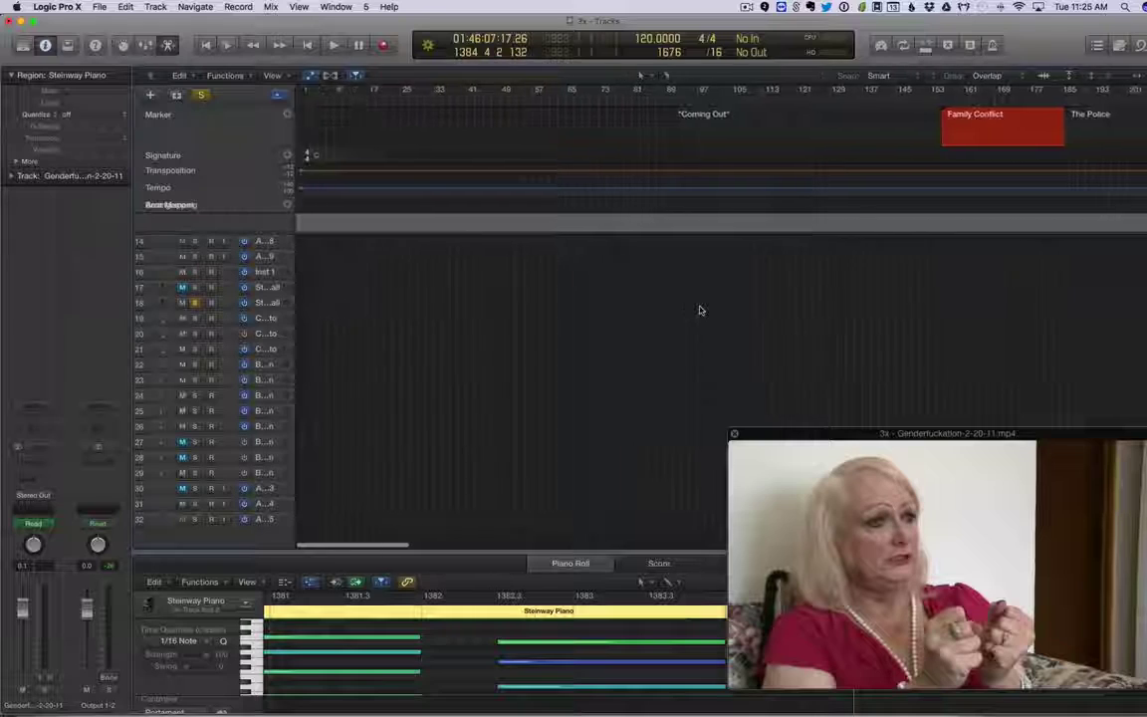
{"action": "scroll", "coordinate": [699, 310], "scroll_direction": "right", "scroll_amount": 20}
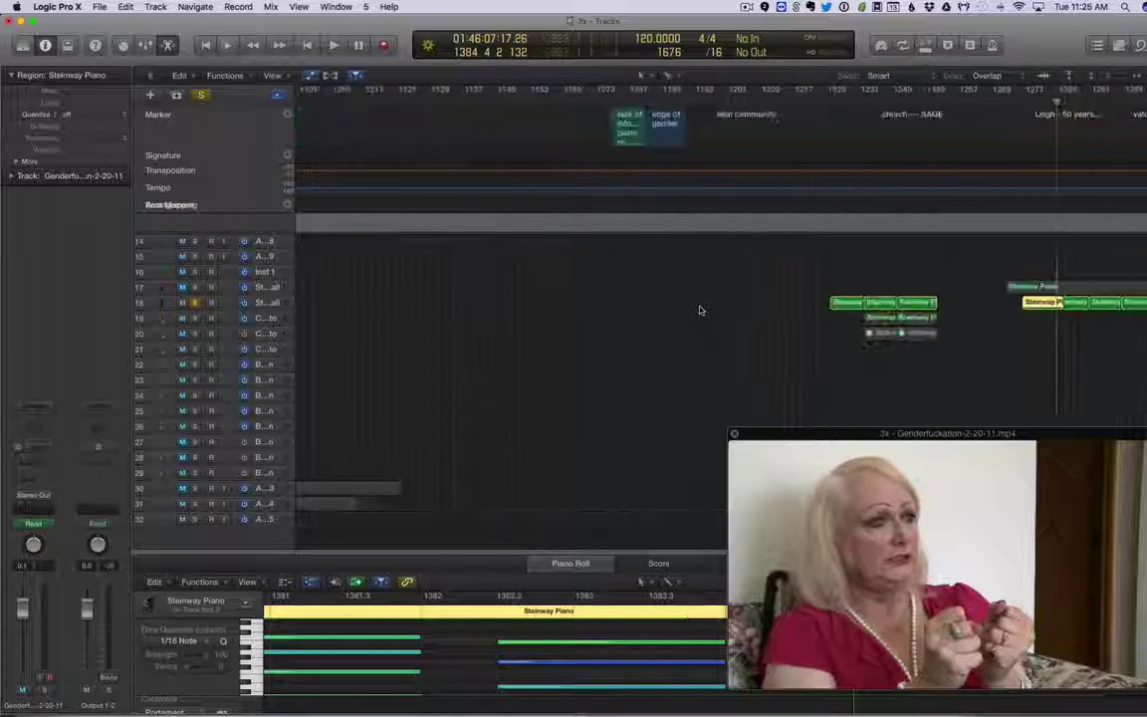
{"action": "scroll", "coordinate": [699, 310], "scroll_direction": "right", "scroll_amount": 10}
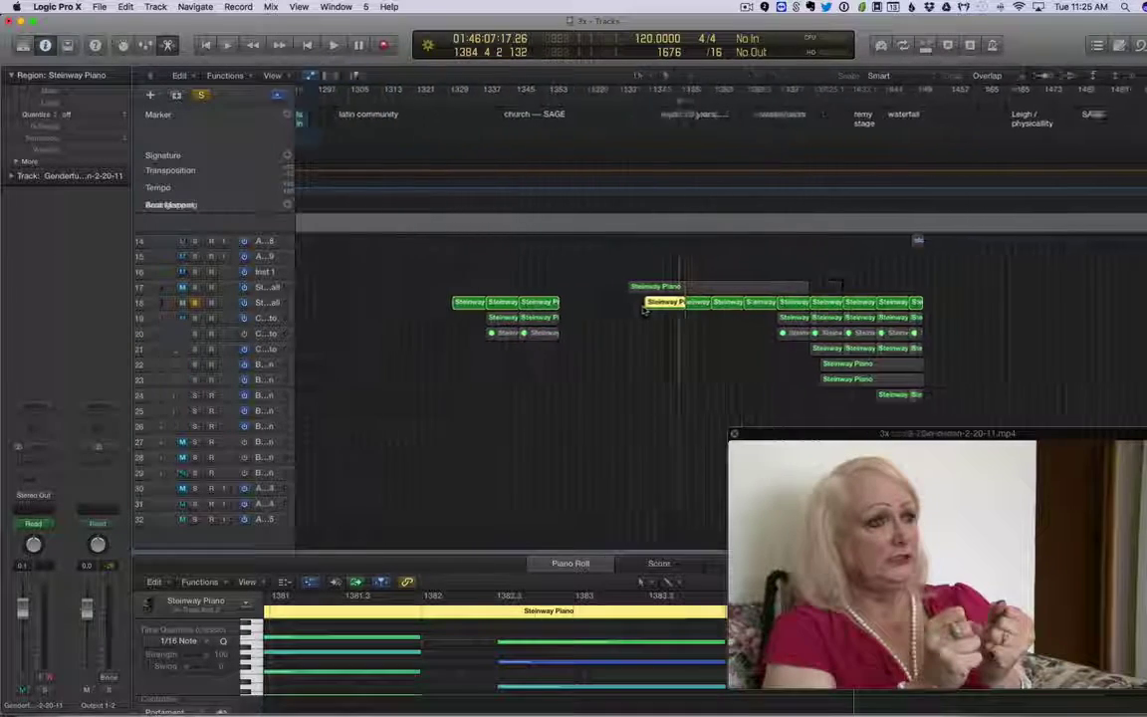
- Inspect the notes of successive Steinway Piano regions on track 18, and of the layered regions on tracks 19 and 20
{"action": "scroll", "coordinate": [644, 310], "scroll_direction": "right", "scroll_amount": 1}
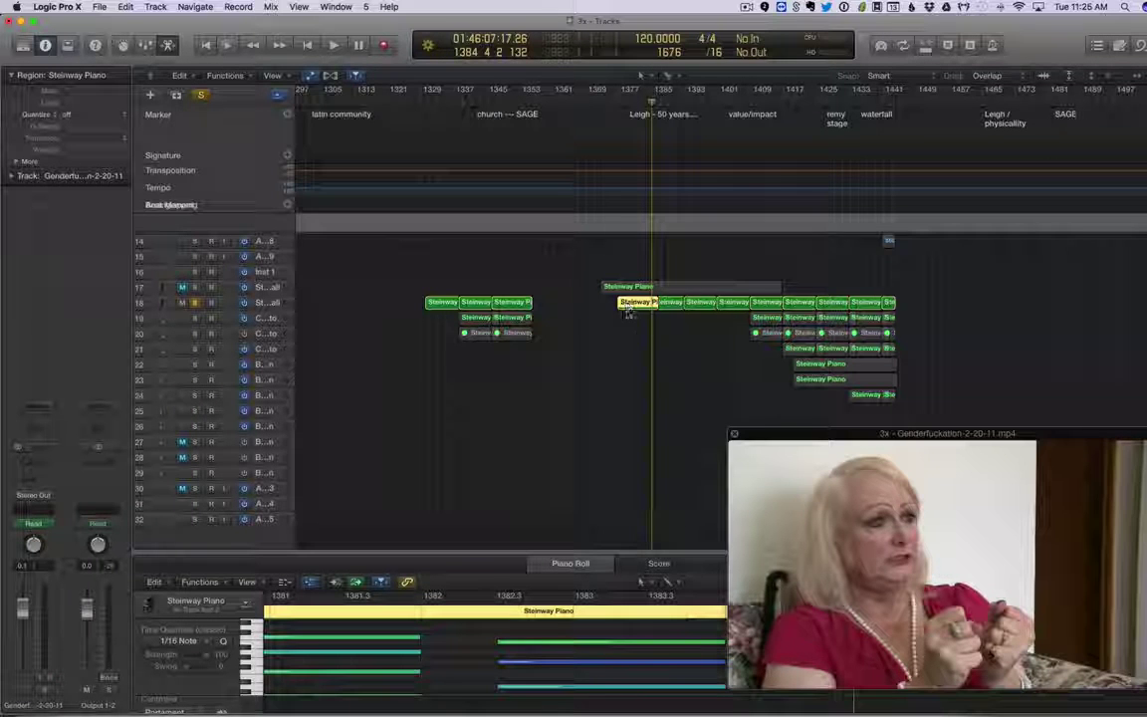
{"action": "left_click", "coordinate": [669, 304]}
{"action": "left_click", "coordinate": [687, 303]}
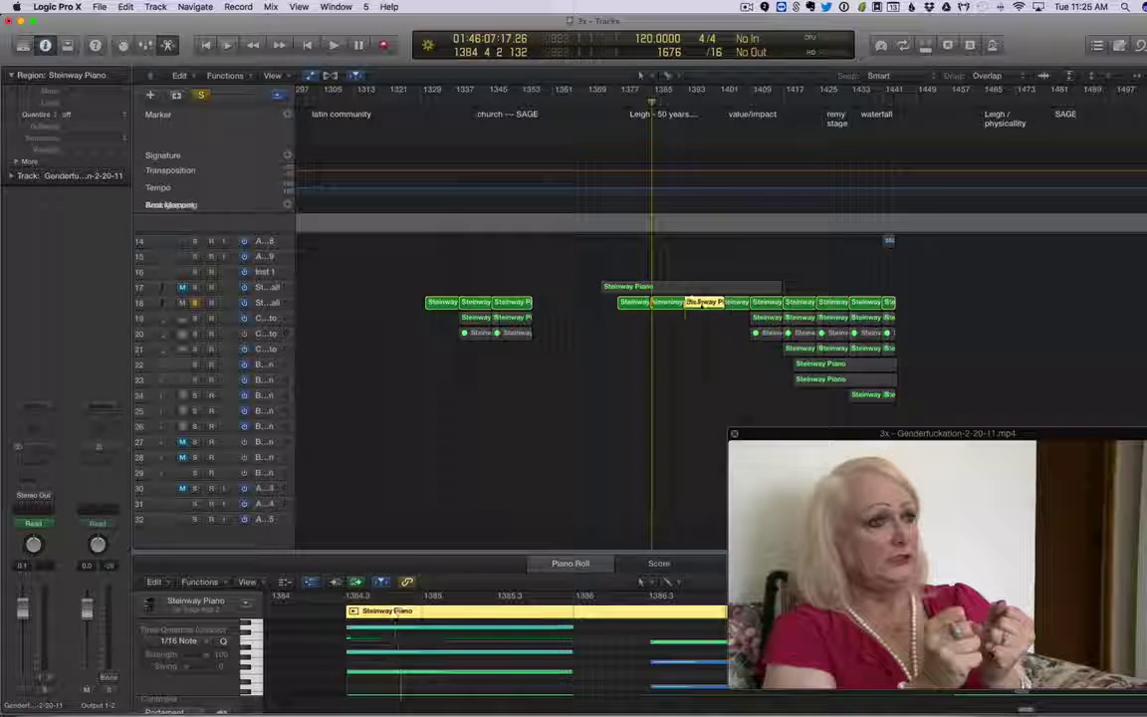
{"action": "left_click", "coordinate": [730, 303]}
{"action": "left_click", "coordinate": [770, 319]}
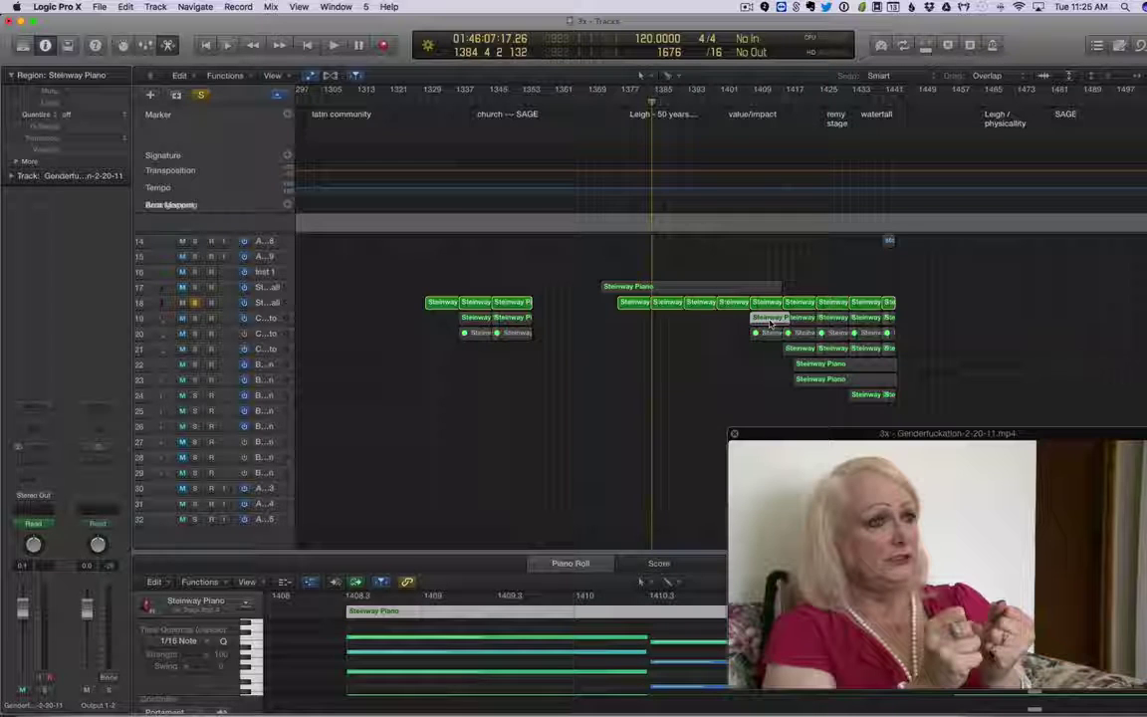
{"action": "left_click", "coordinate": [773, 333]}
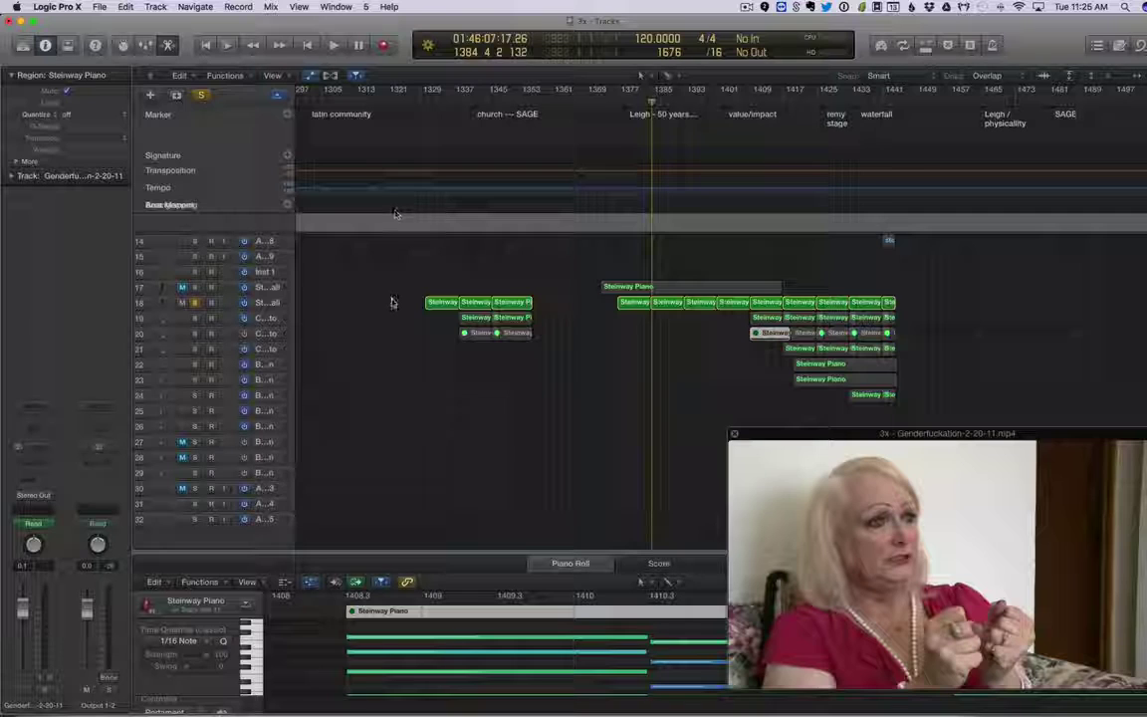
- Unsolo track 18 and mute the film's audio track, Genderfuckation-2-20-11
{"action": "scroll", "coordinate": [393, 302], "scroll_direction": "up", "scroll_amount": 5}
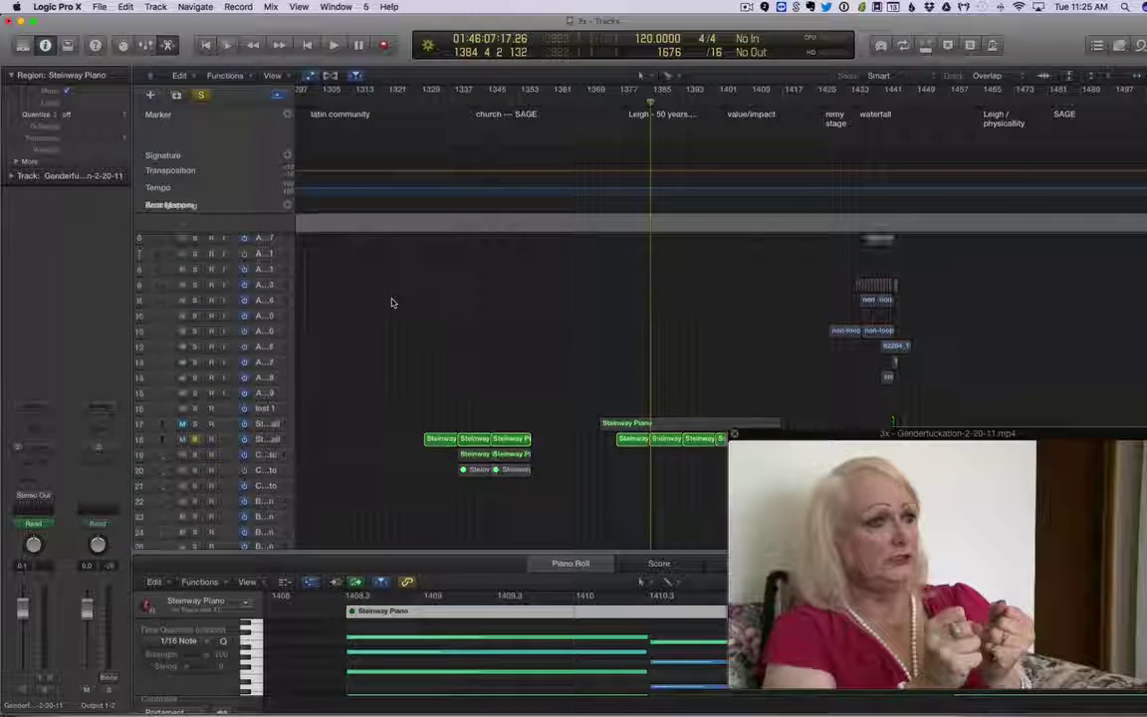
{"action": "scroll", "coordinate": [353, 332], "scroll_direction": "up", "scroll_amount": 3}
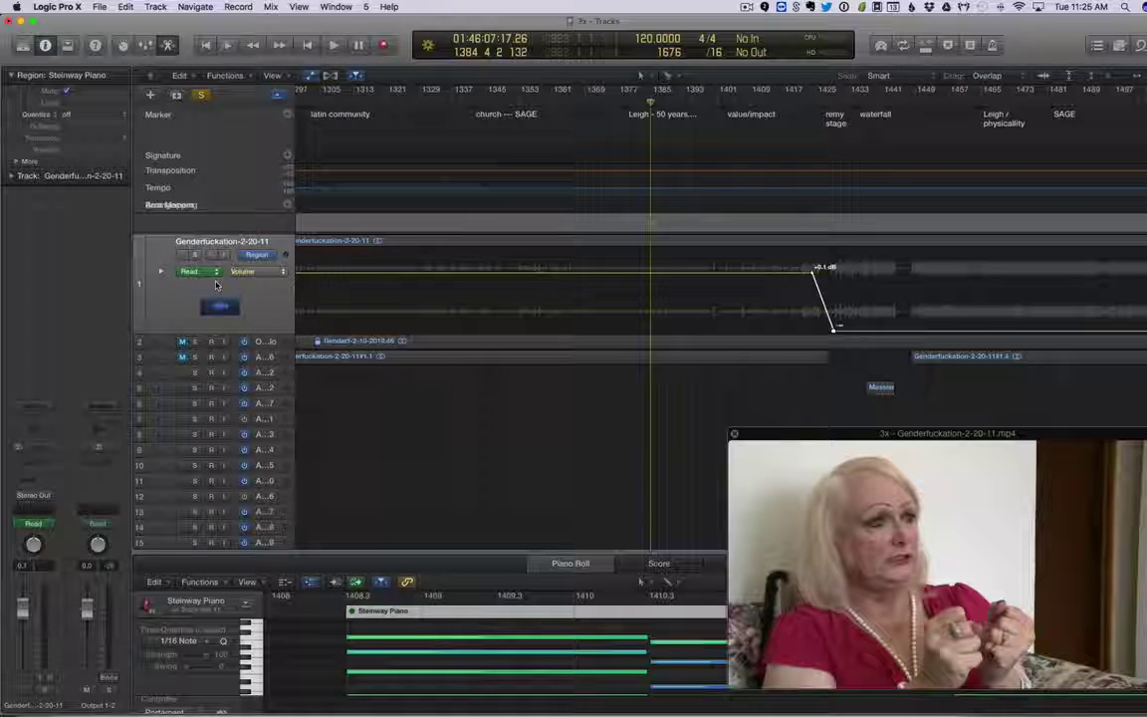
{"action": "scroll", "coordinate": [267, 426], "scroll_direction": "down", "scroll_amount": 5}
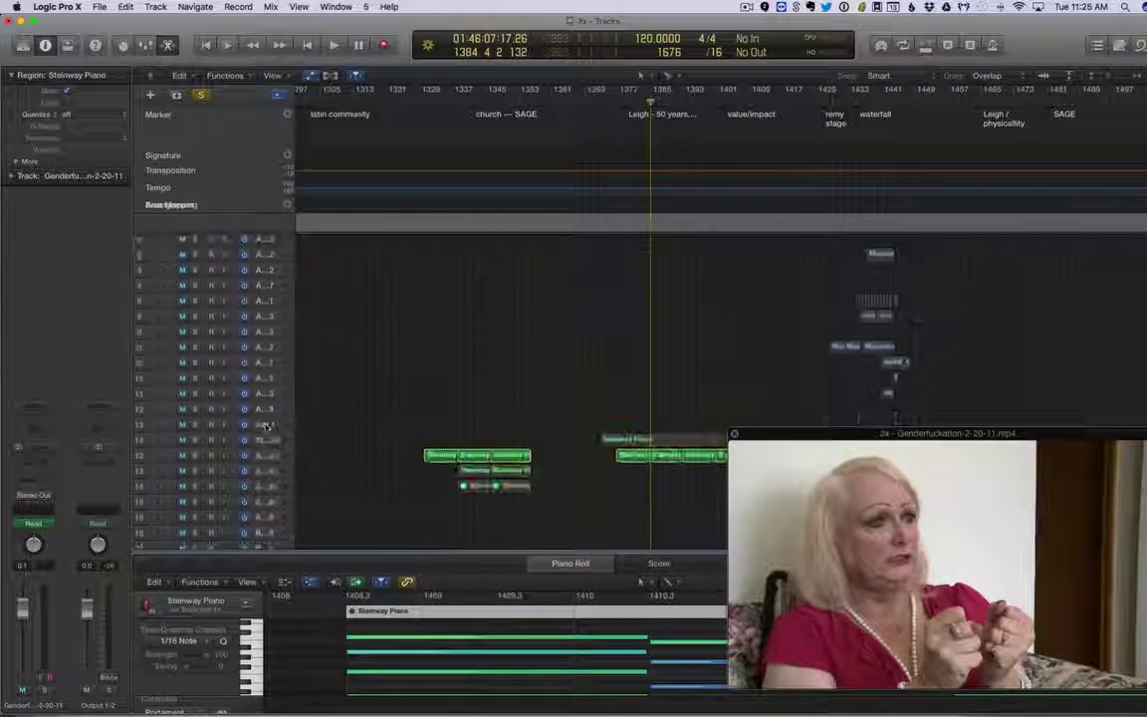
{"action": "scroll", "coordinate": [449, 398], "scroll_direction": "up", "scroll_amount": 4}
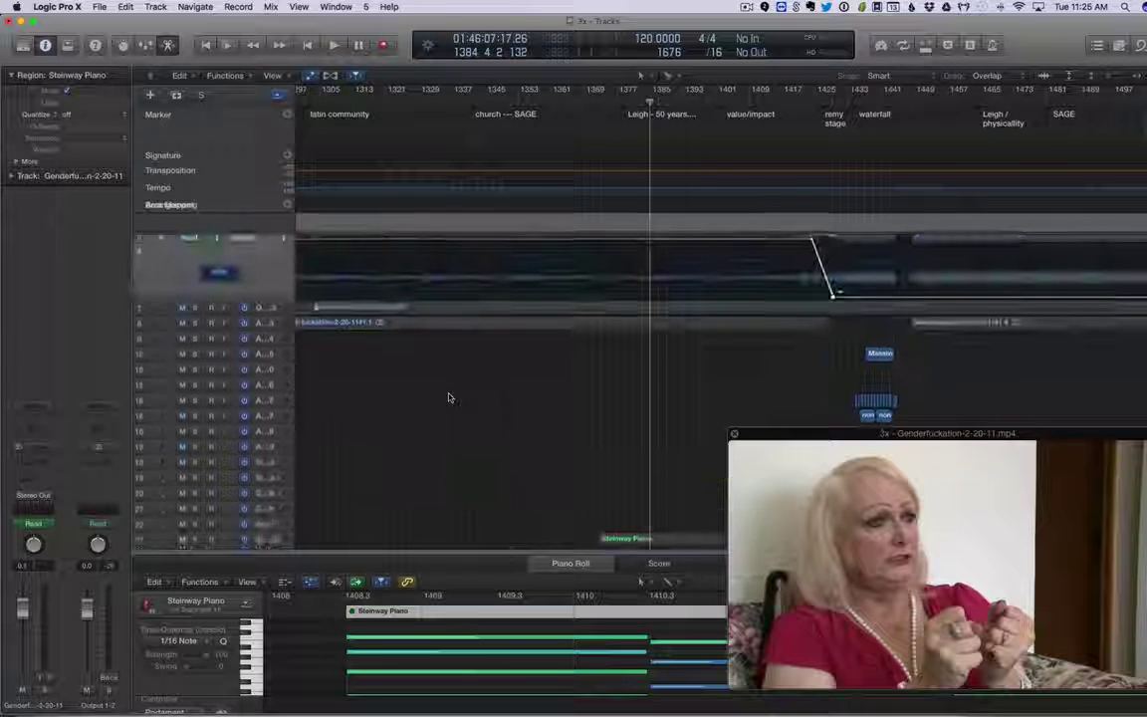
{"action": "scroll", "coordinate": [448, 397], "scroll_direction": "up", "scroll_amount": 2}
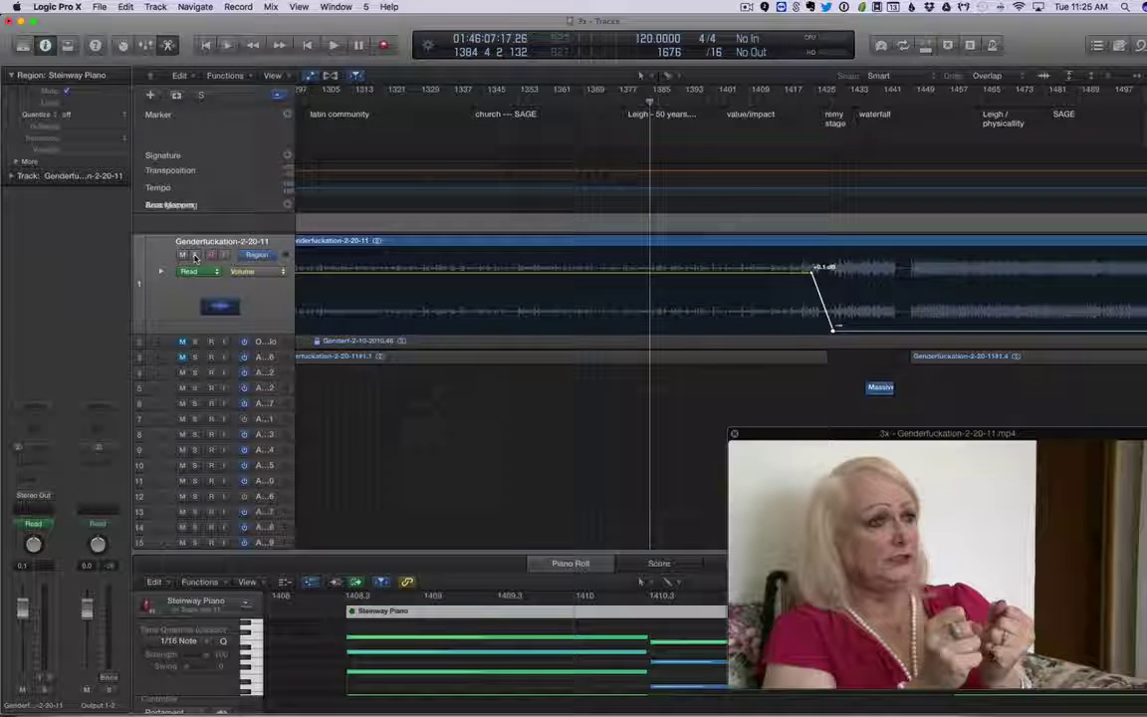
{"action": "left_click", "coordinate": [170, 229]}
{"action": "scroll", "coordinate": [495, 443], "scroll_direction": "down", "scroll_amount": 1}
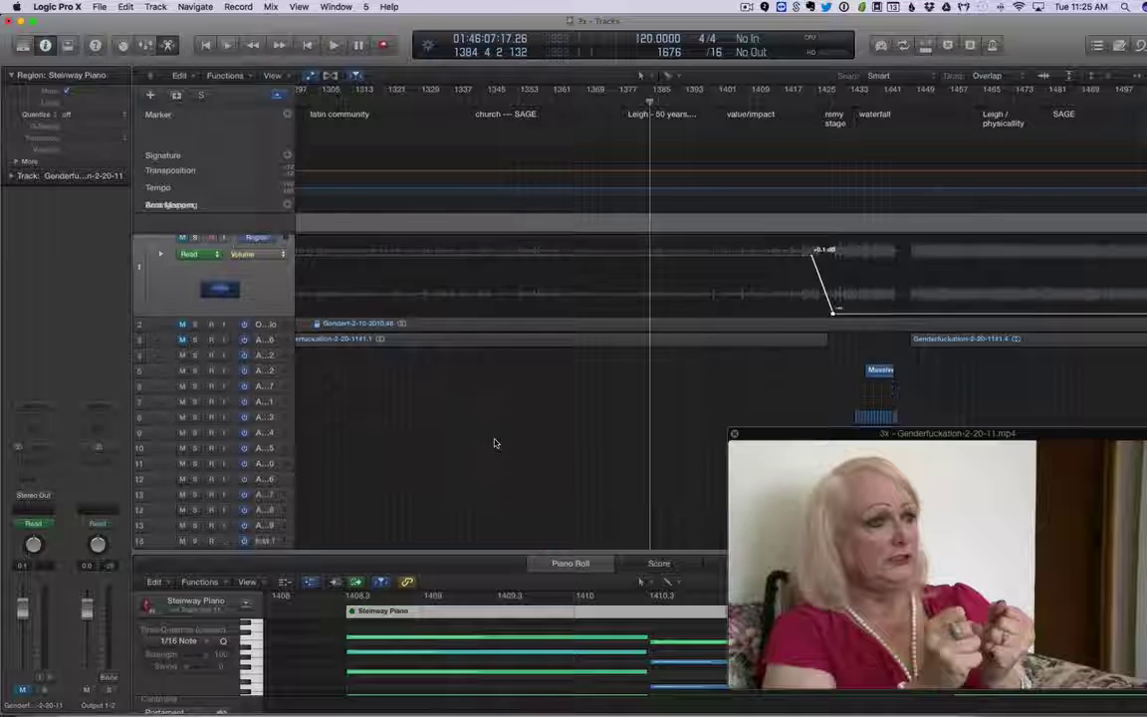
- Place the playhead at bar 1375, just before the track 18 piano regions that follow the church — SAGE cue
{"action": "scroll", "coordinate": [495, 443], "scroll_direction": "down", "scroll_amount": 8}
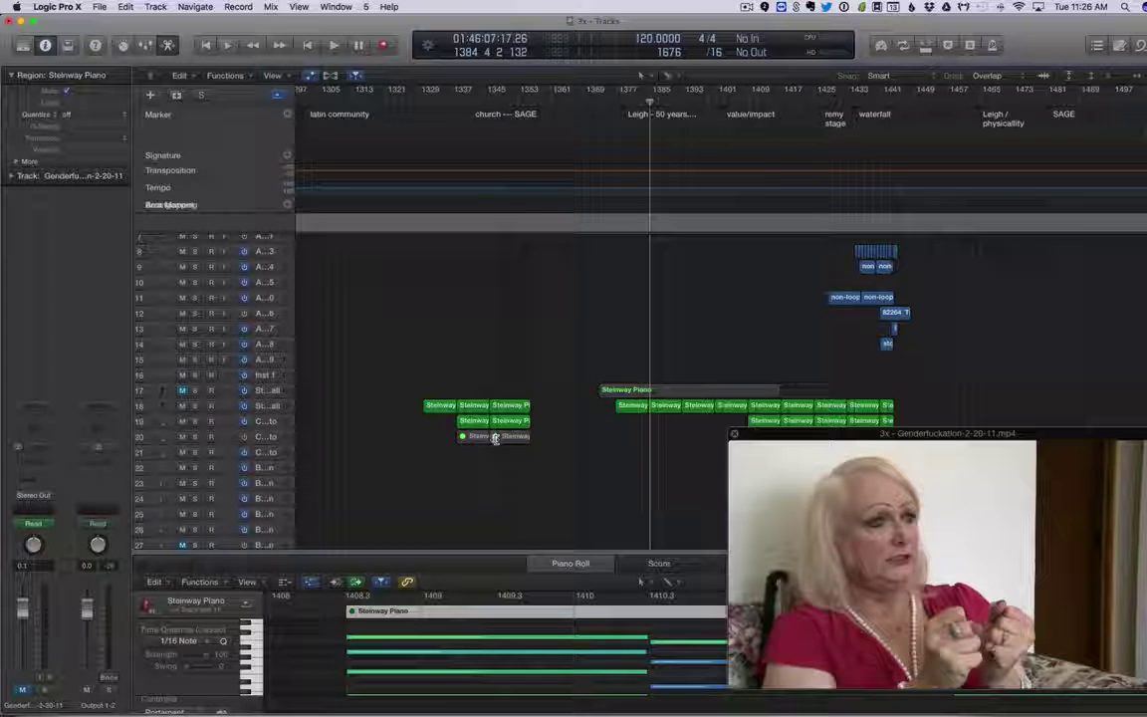
{"action": "left_click", "coordinate": [604, 102]}
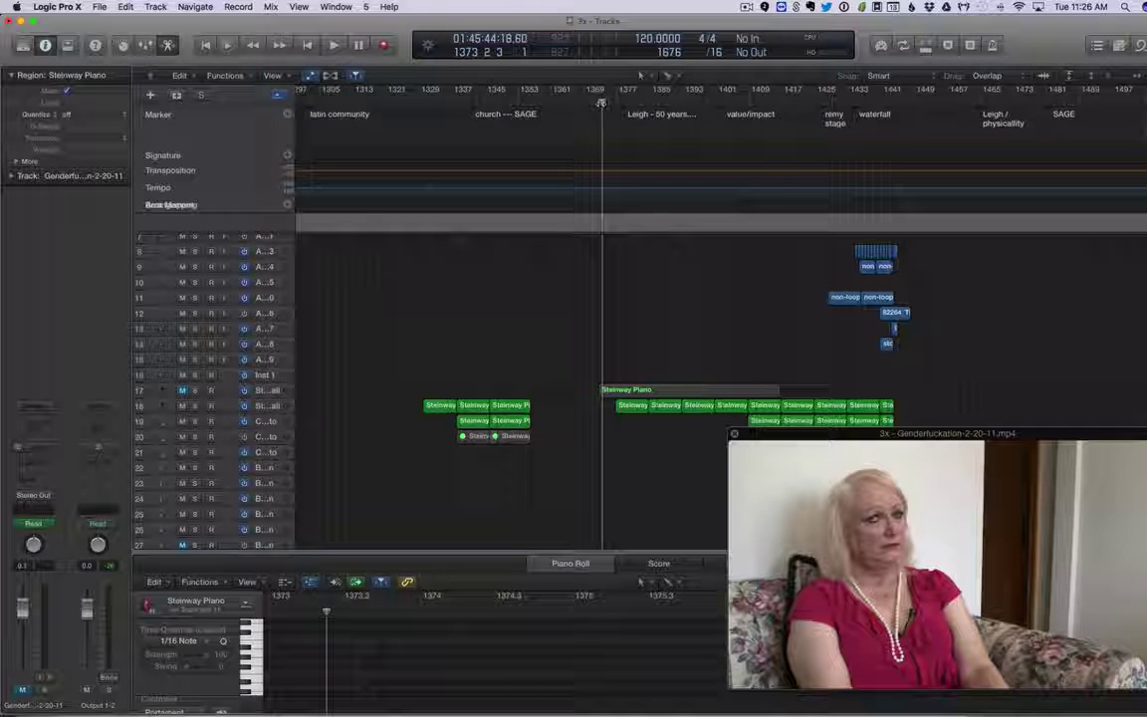
{"action": "left_click", "coordinate": [602, 103]}
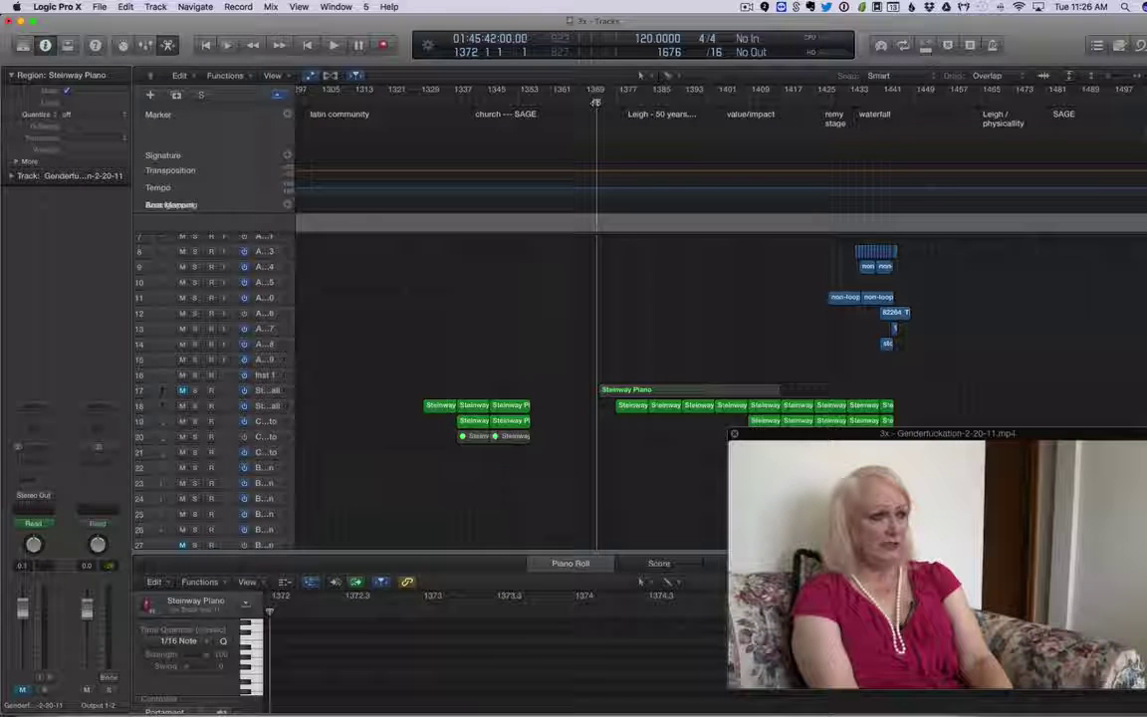
{"action": "left_click", "coordinate": [607, 102]}
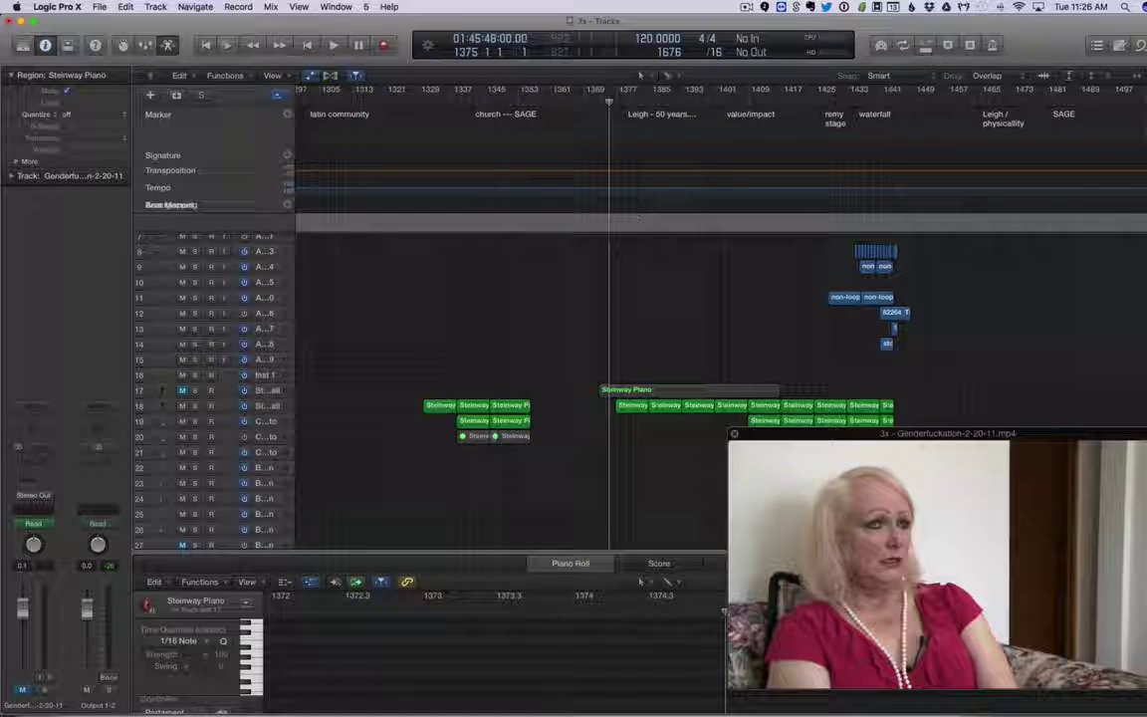
{"action": "mouse_move", "coordinate": [912, 551]}
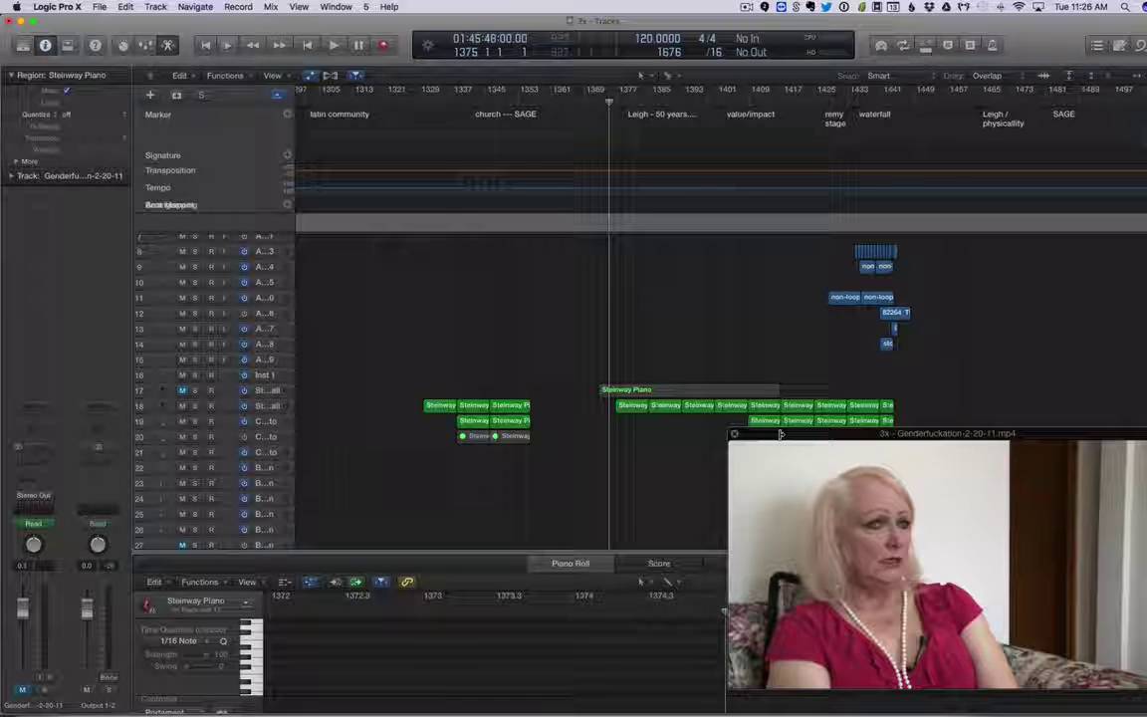
- Move the film video window clear of the layered Steinway Piano regions and play the cue from bar 1375 through its end
{"action": "left_click_drag", "start_coordinate": [781, 434], "coordinate": [66, 23]}
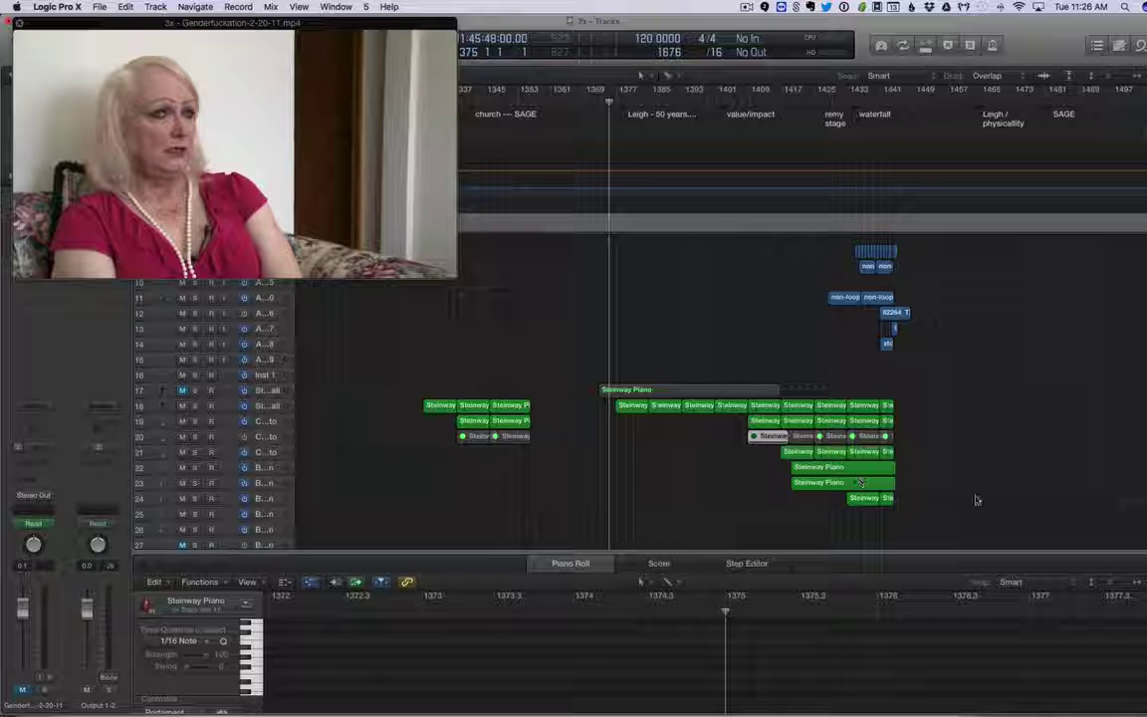
{"action": "mouse_move", "coordinate": [353, 227]}
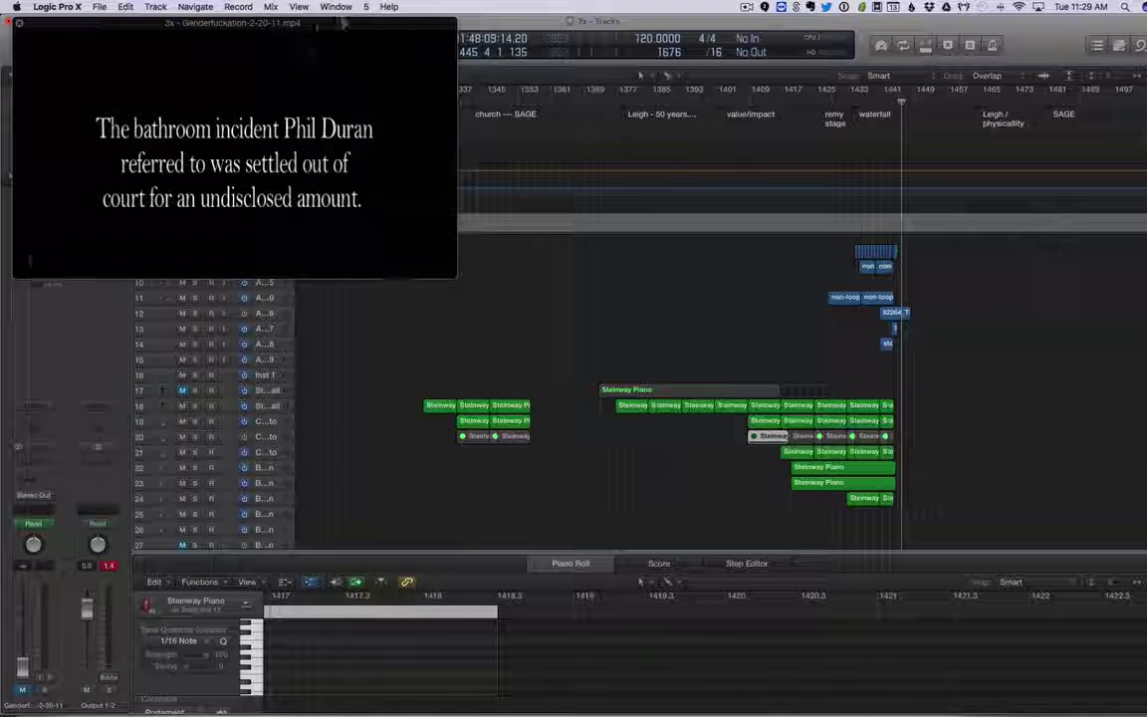
- Reposition the film video window over the piano roll, uncovering the track headers and the film's audio track
{"action": "left_click_drag", "start_coordinate": [344, 25], "coordinate": [370, 109]}
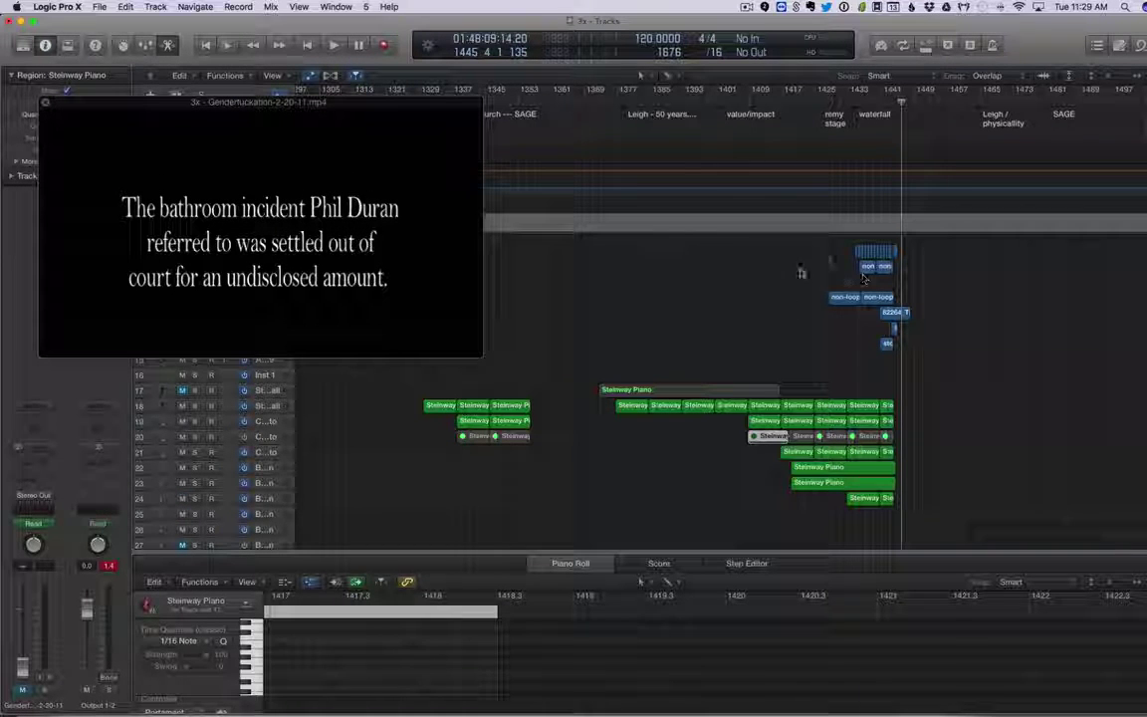
{"action": "scroll", "coordinate": [781, 392], "scroll_direction": "up", "scroll_amount": 3}
{"action": "scroll", "coordinate": [781, 391], "scroll_direction": "right", "scroll_amount": 6}
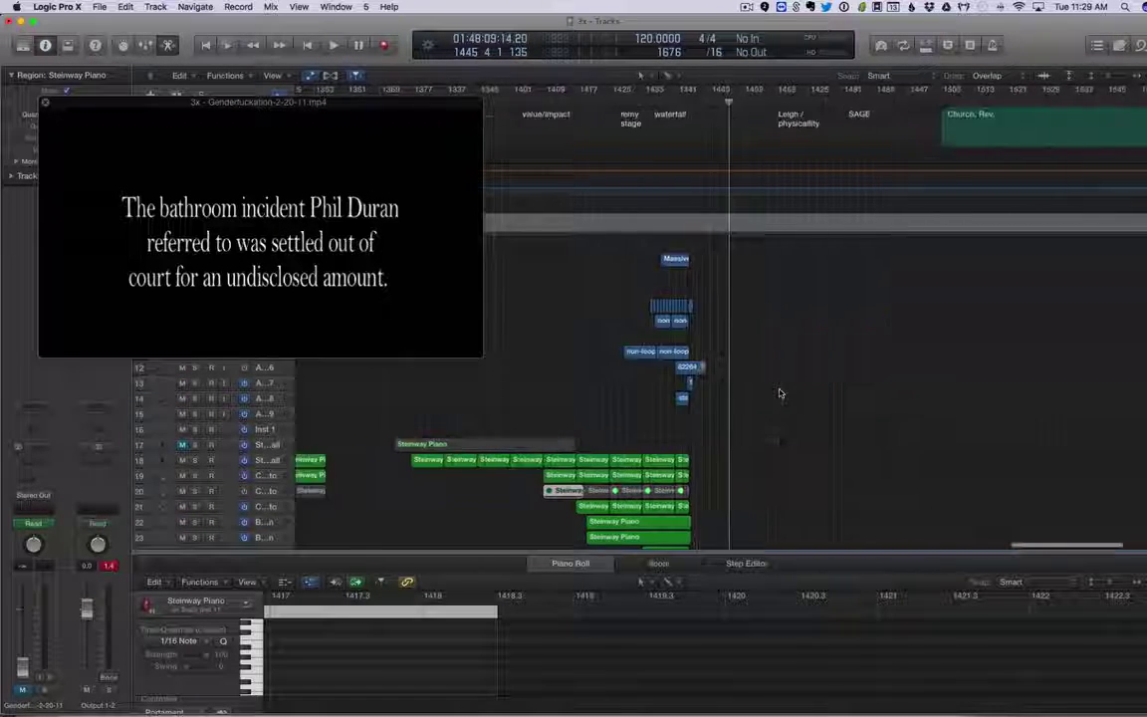
{"action": "scroll", "coordinate": [785, 393], "scroll_direction": "up", "scroll_amount": 5}
{"action": "scroll", "coordinate": [785, 392], "scroll_direction": "left", "scroll_amount": 8}
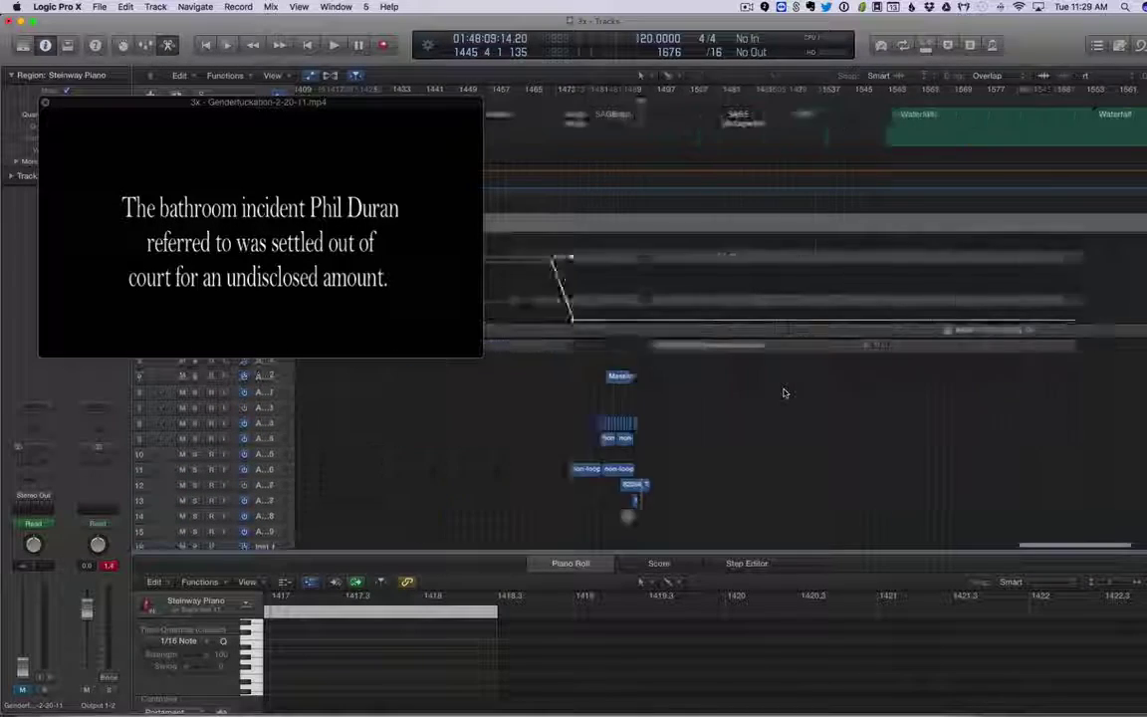
{"action": "left_click_drag", "start_coordinate": [386, 103], "coordinate": [394, 605]}
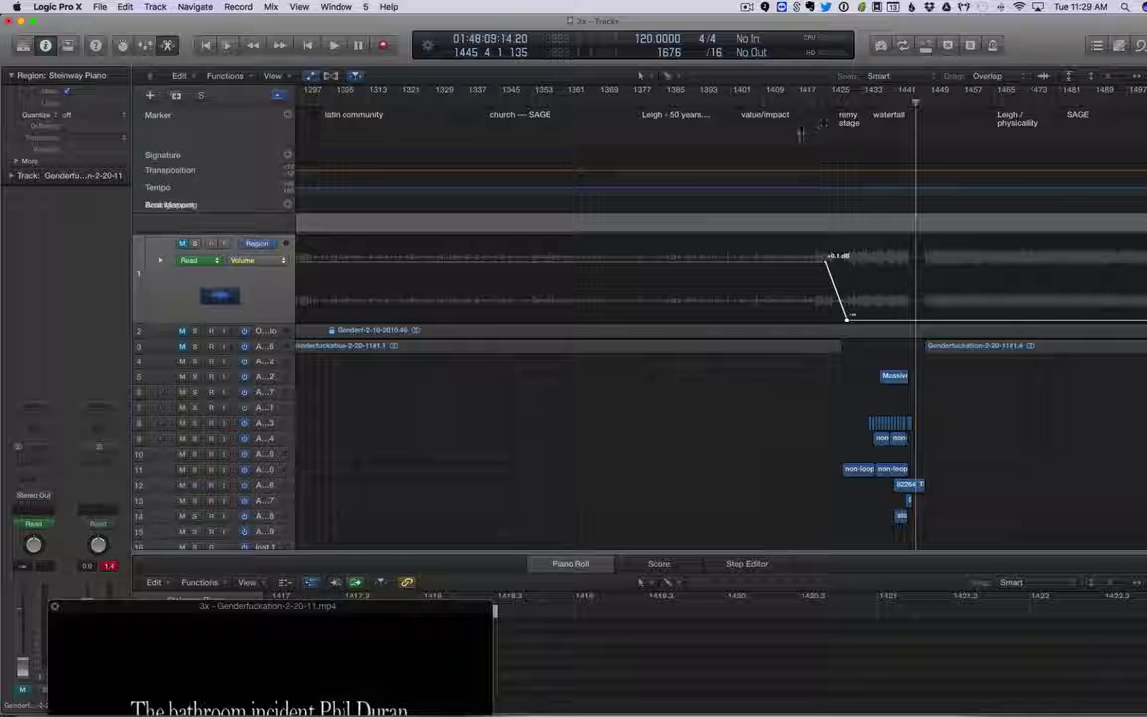
- Go back along the timeline to the earlier Steinway Piano regions around the Remy-drugs, shot clinic and DSM4 markers
{"action": "scroll", "coordinate": [803, 122], "scroll_direction": "left", "scroll_amount": 10}
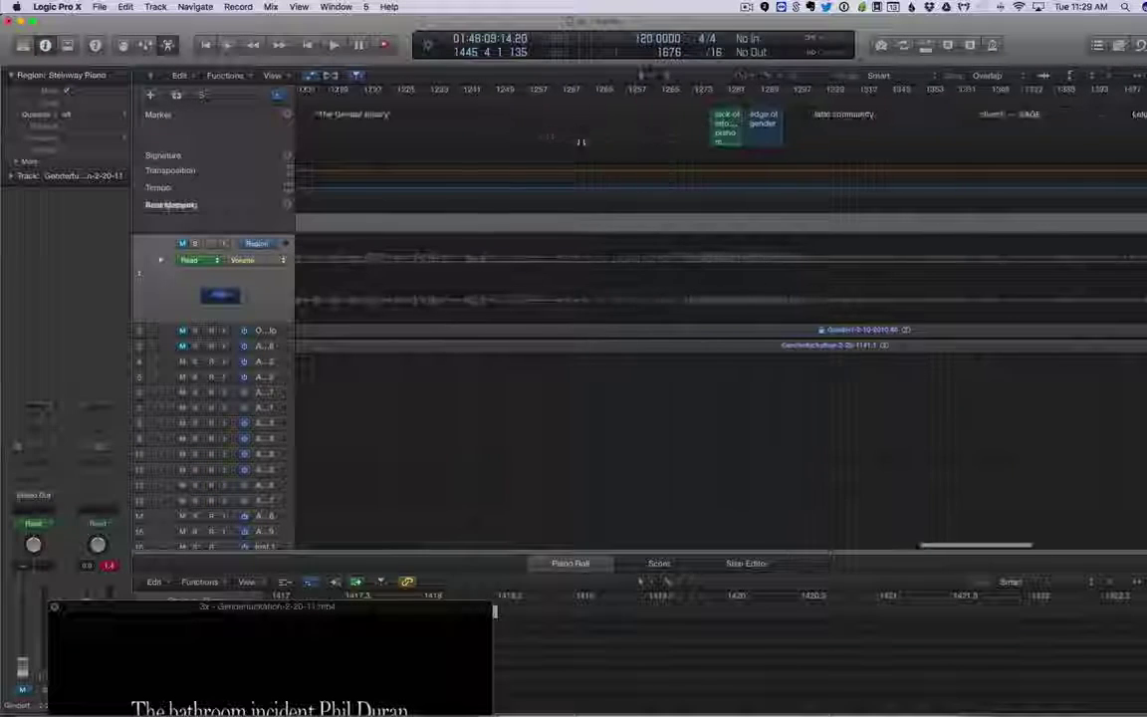
{"action": "scroll", "coordinate": [727, 360], "scroll_direction": "left", "scroll_amount": 15}
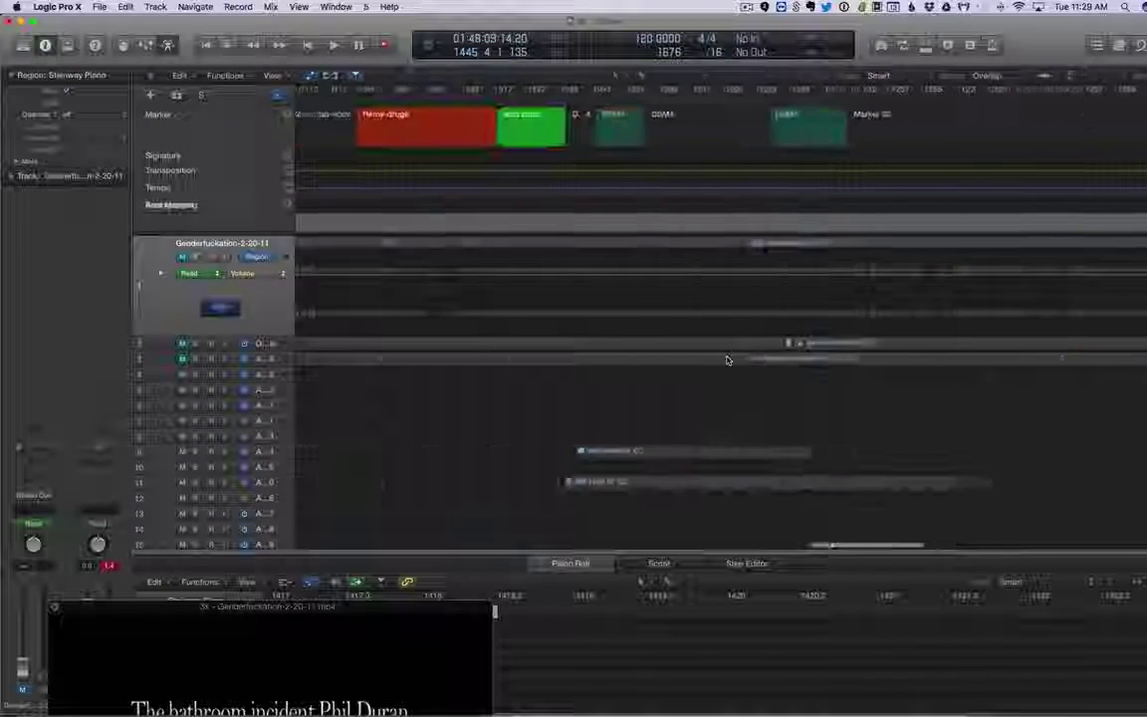
{"action": "scroll", "coordinate": [727, 361], "scroll_direction": "down", "scroll_amount": 5}
{"action": "scroll", "coordinate": [727, 361], "scroll_direction": "down", "scroll_amount": 3}
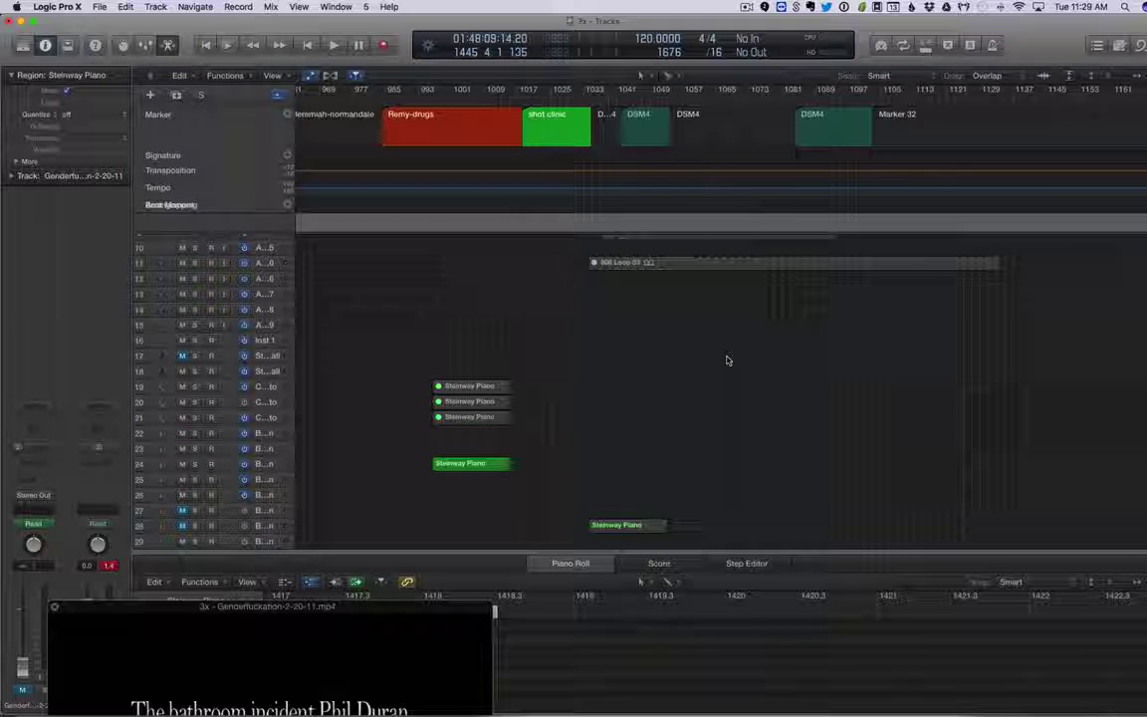